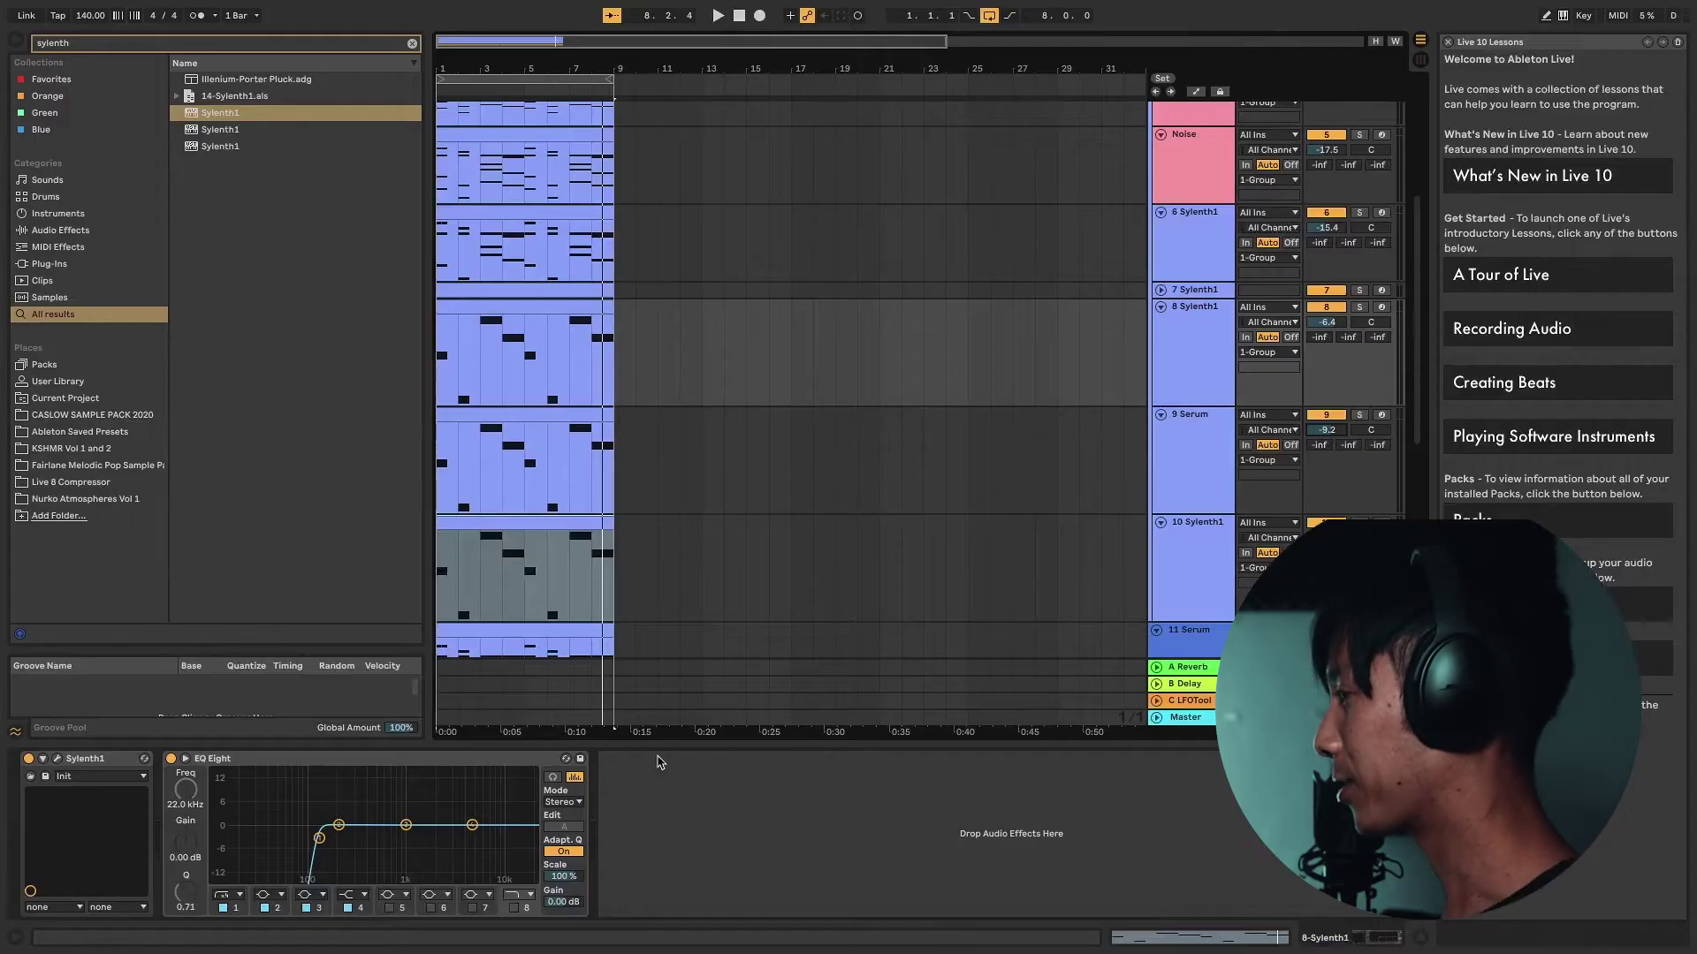
Step: Solo the 2 Sylenth1 track and play the arrangement to hear it alone
scroll(592, 521, up, 5)
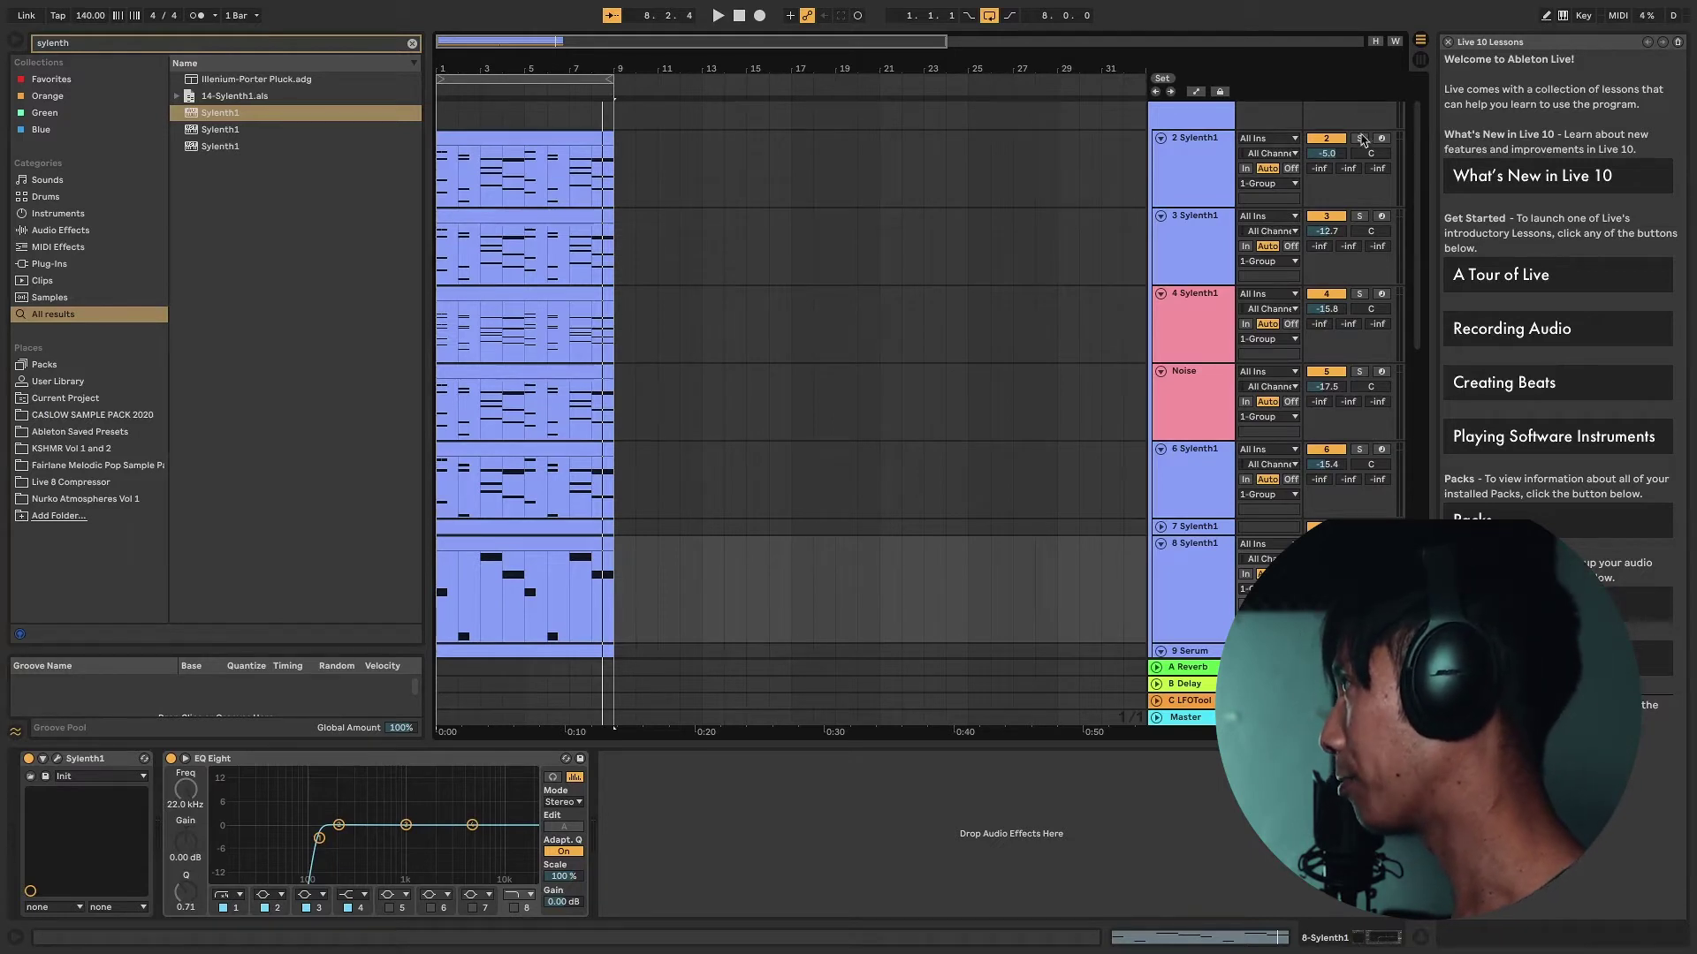
click(1359, 138)
key(space)
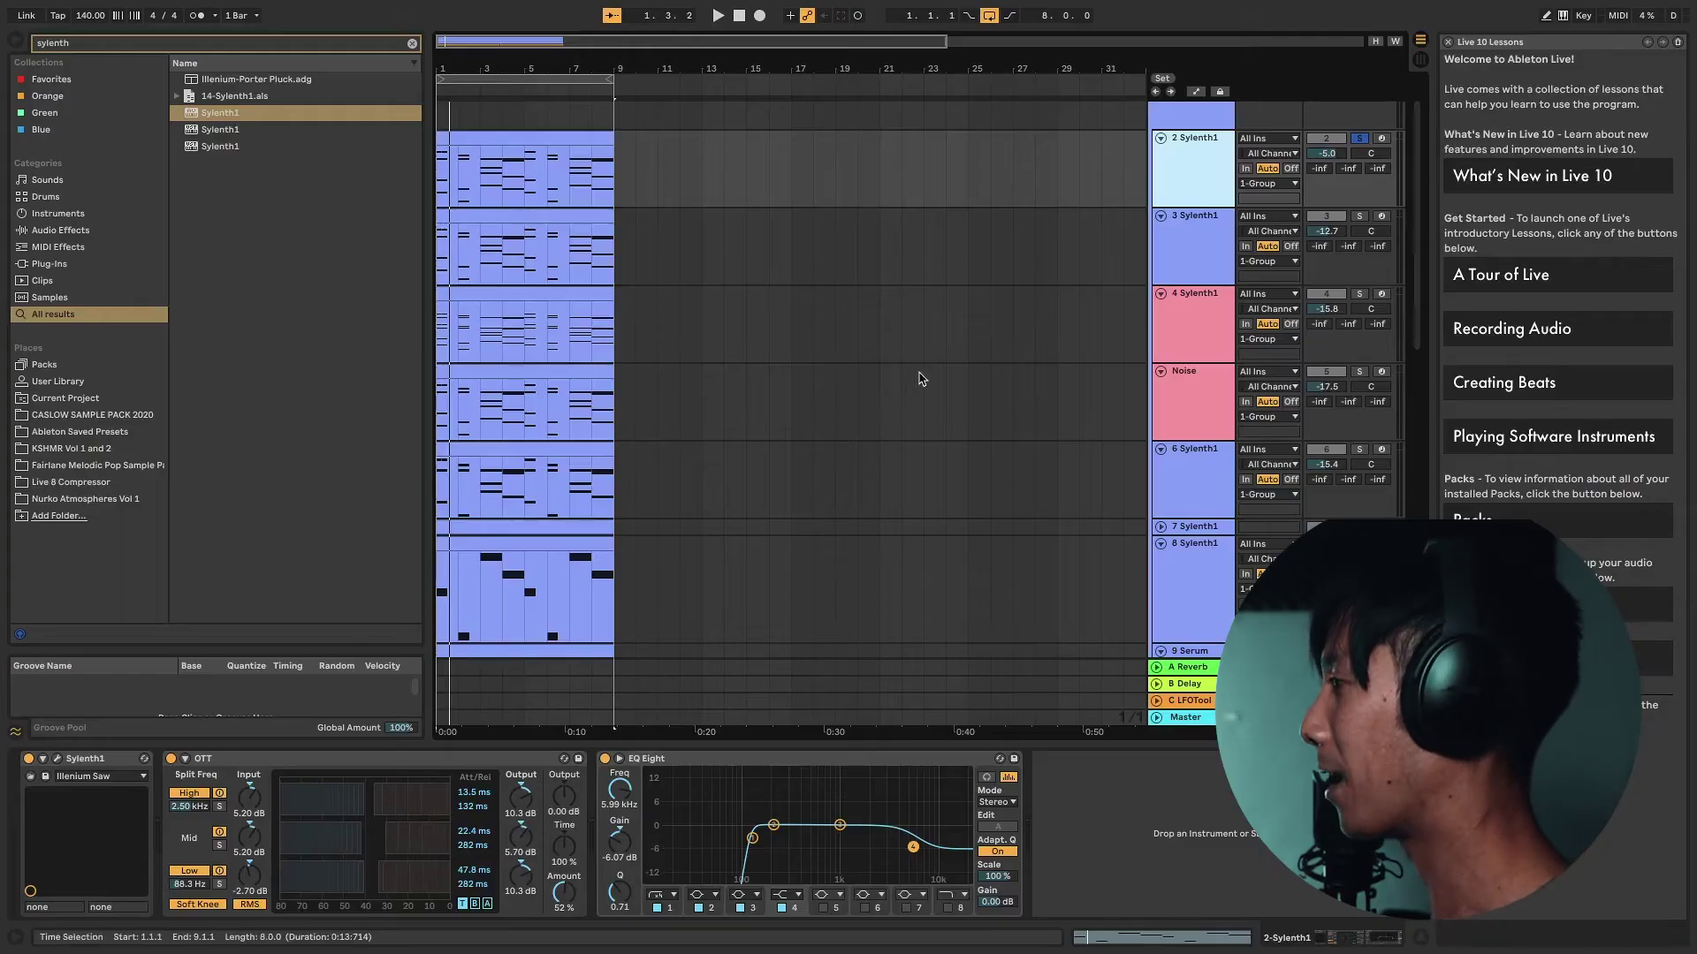
Step: Show the 11 Serum track's Serum, OTT and EQ Eight device chain, glancing at the group's LFOTool chain
scroll(1191, 363, down, 10)
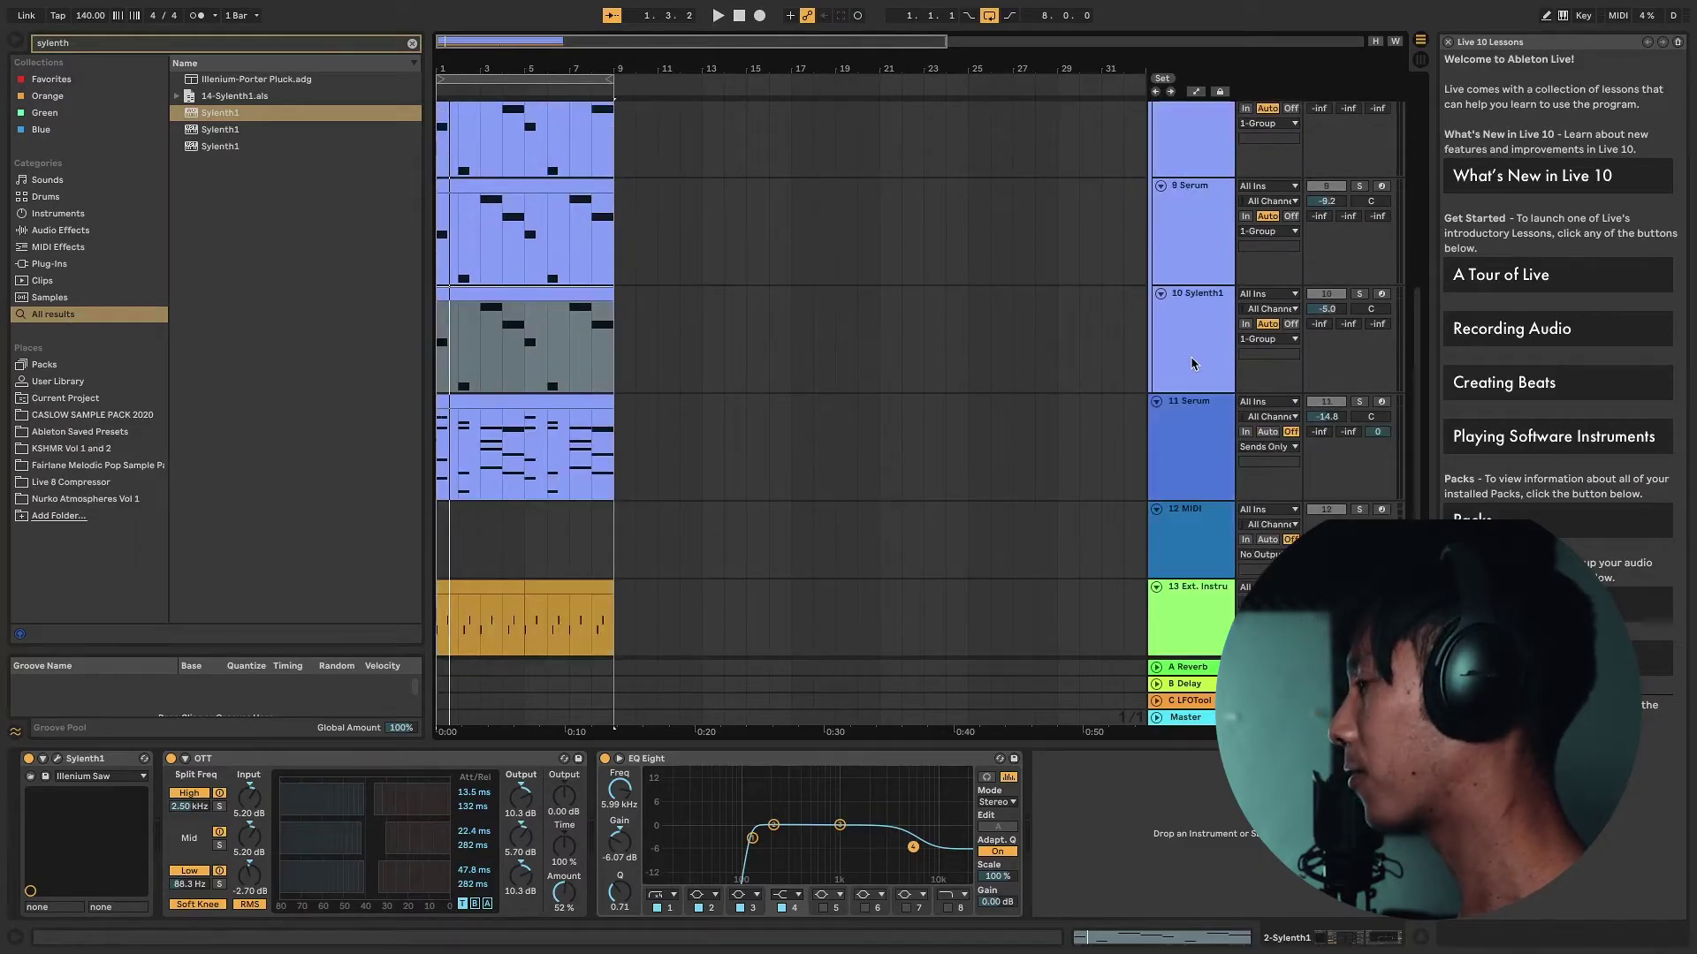
click(1180, 469)
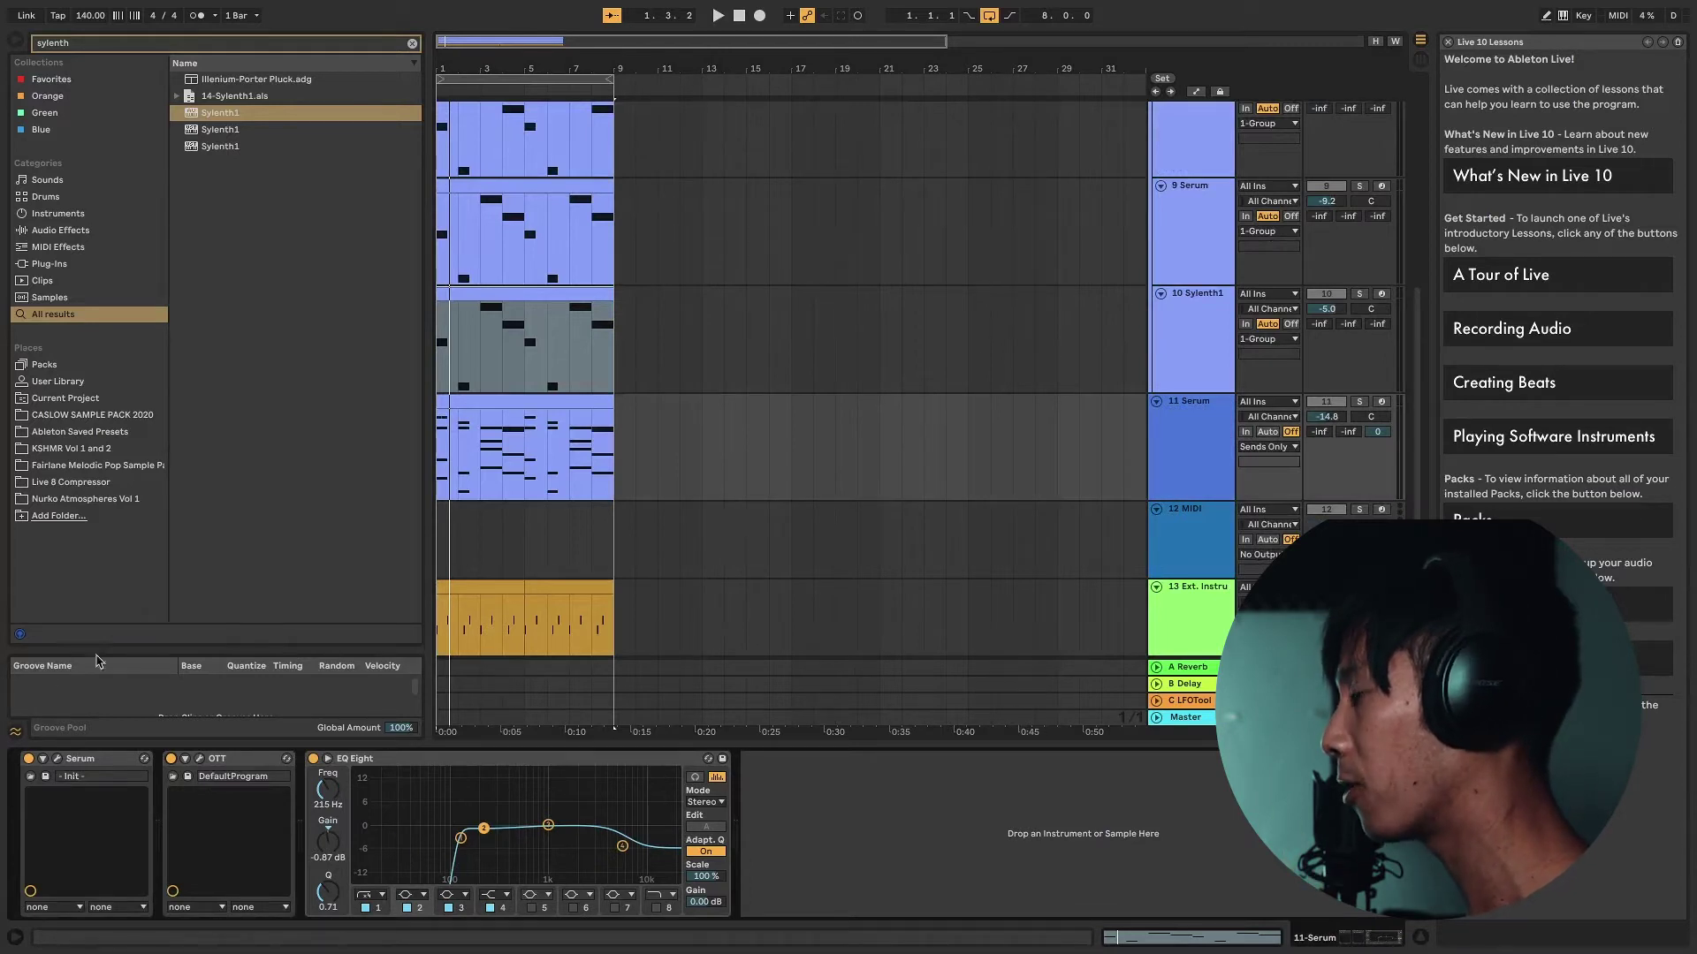
scroll(1167, 332, up, 10)
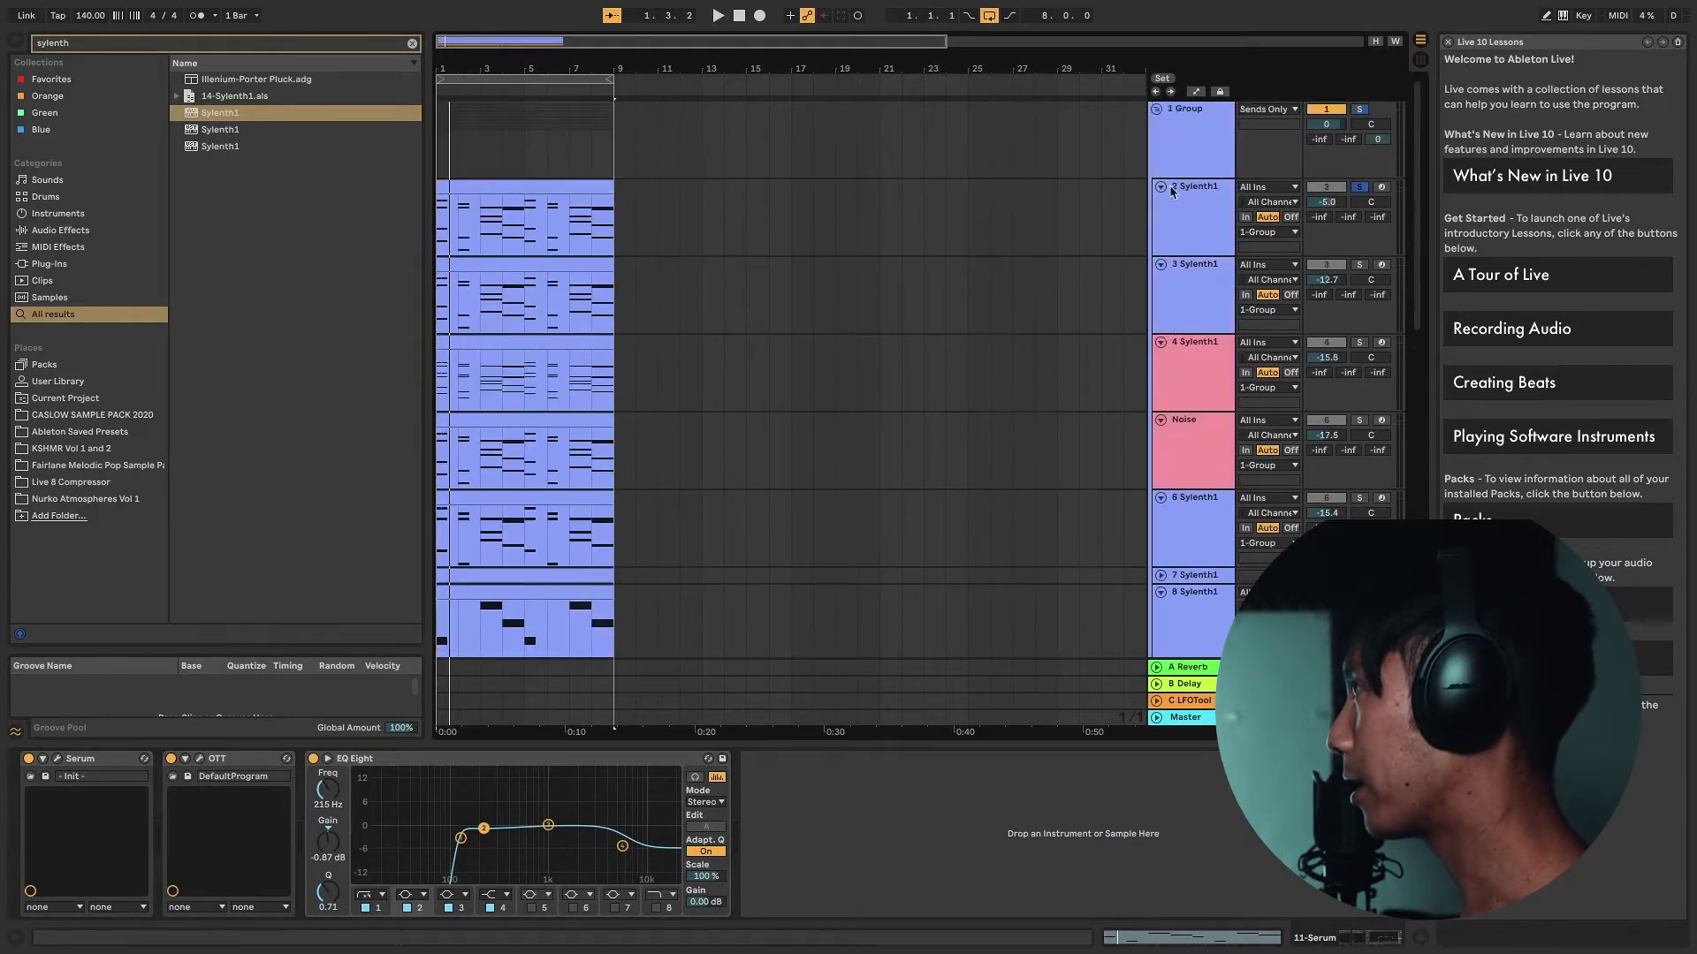
click(1189, 135)
scroll(1200, 332, down, 10)
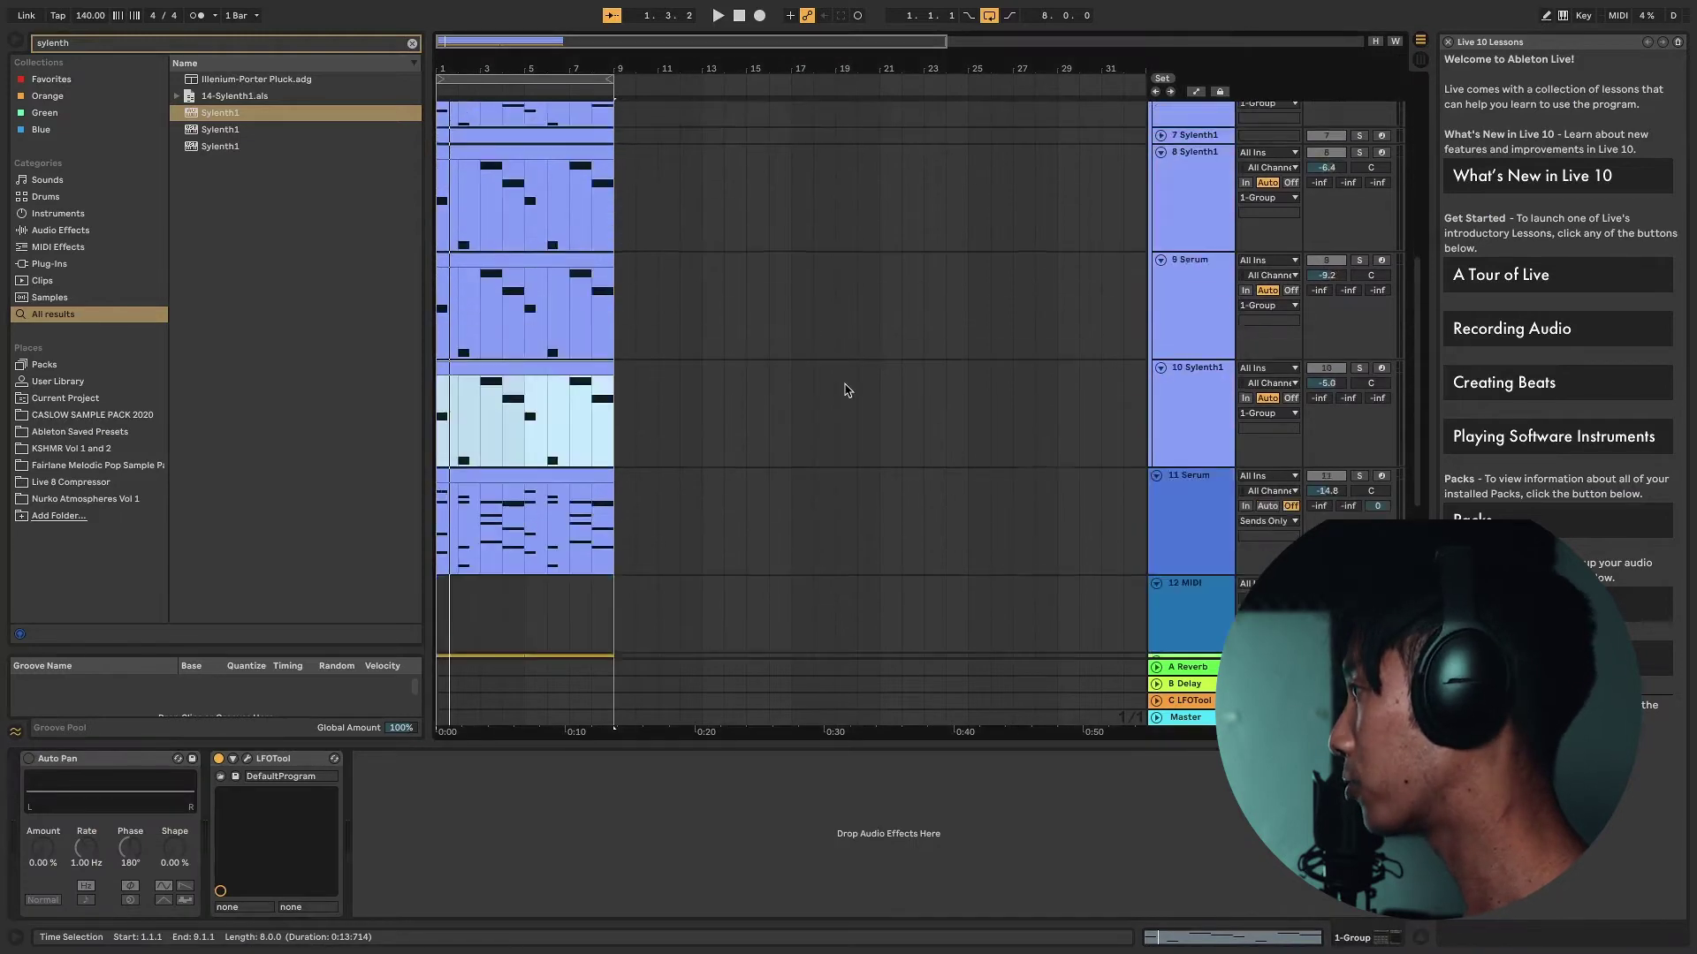
click(1207, 346)
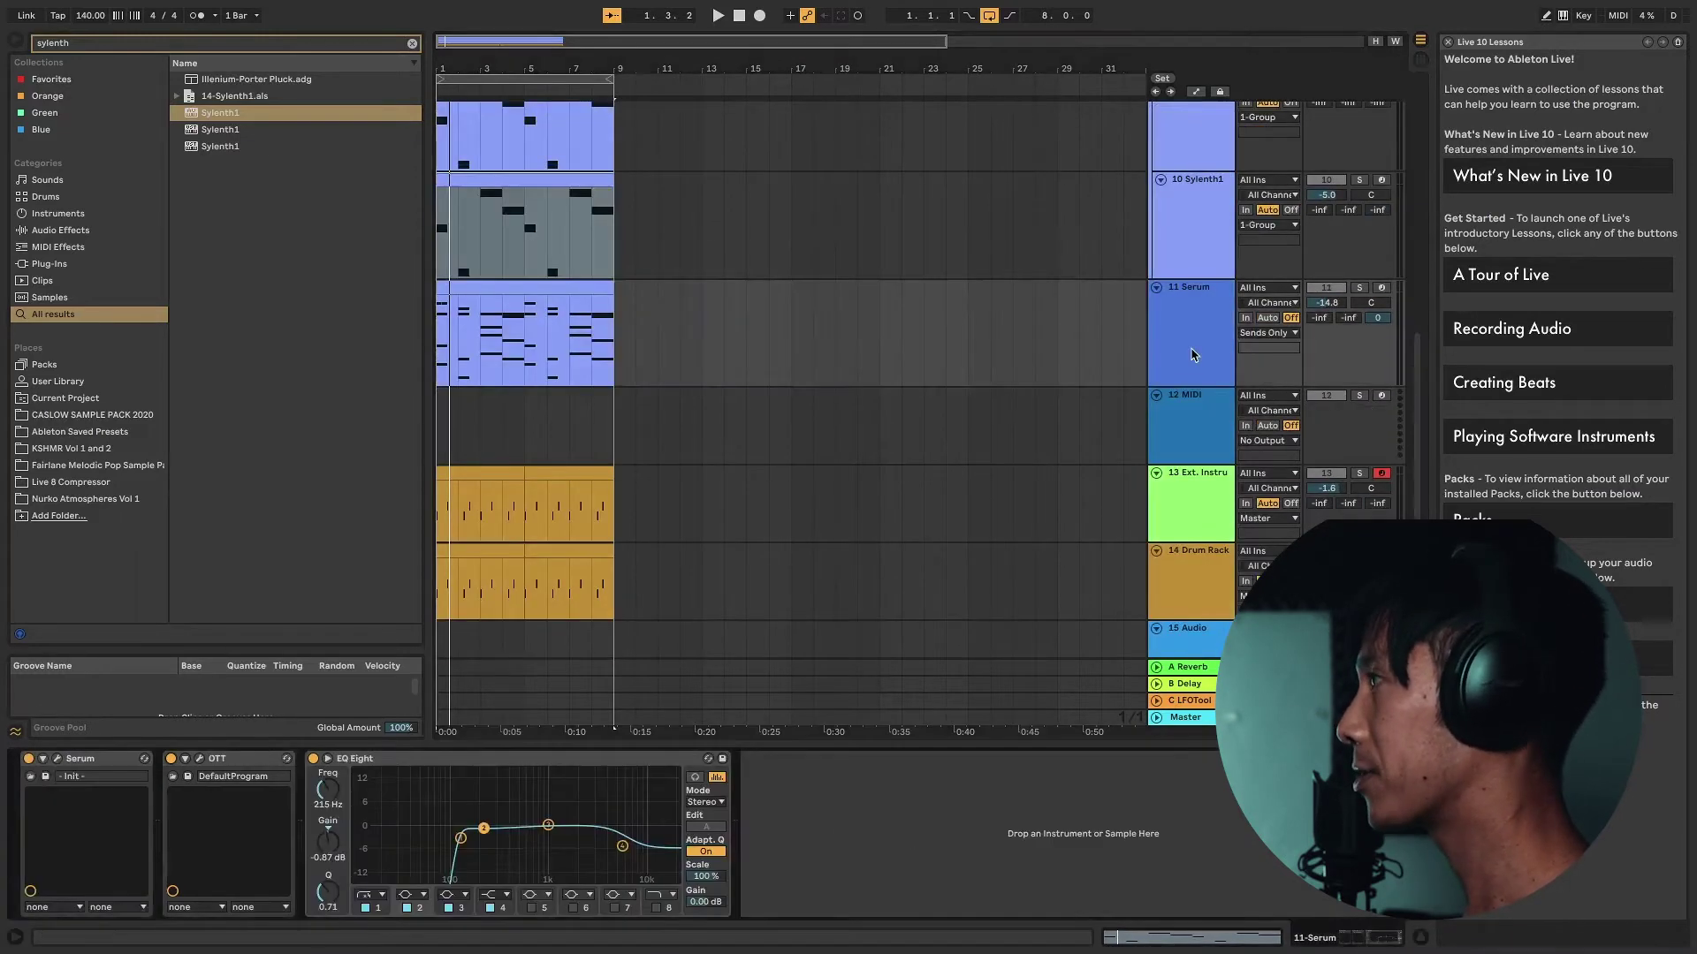
Step: Open the Serum editor fully on screen, solo the 11 Serum track and start playback
click(58, 759)
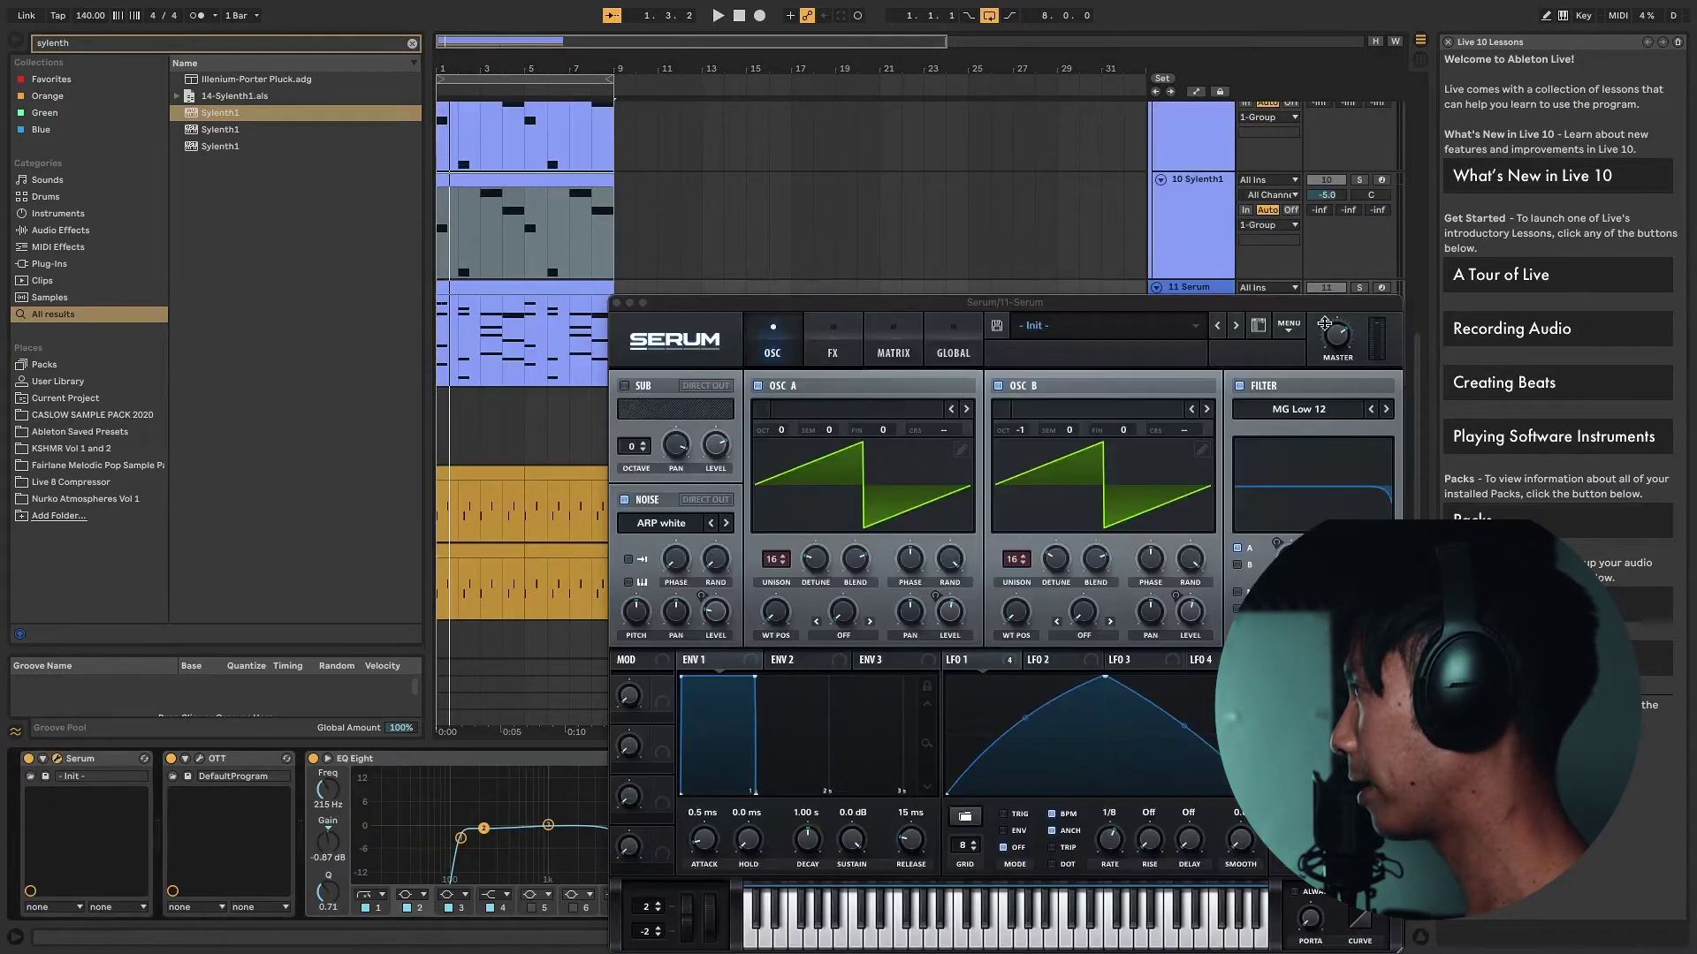
drag(1322, 302, 1043, 267)
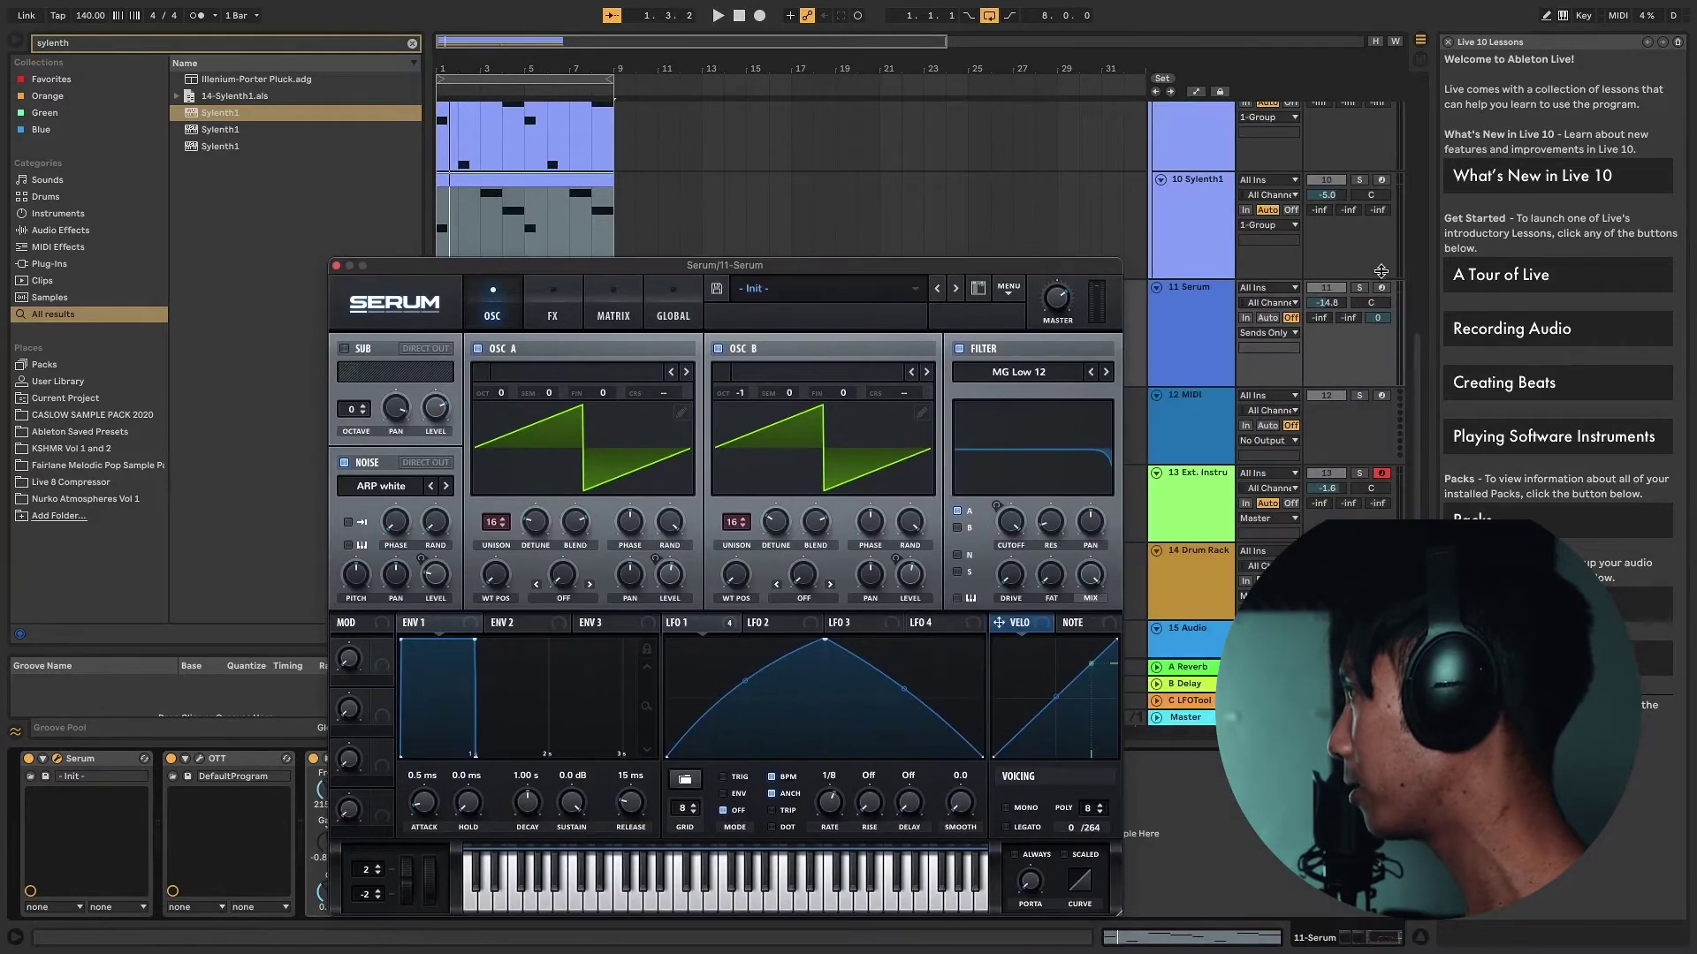
click(1358, 289)
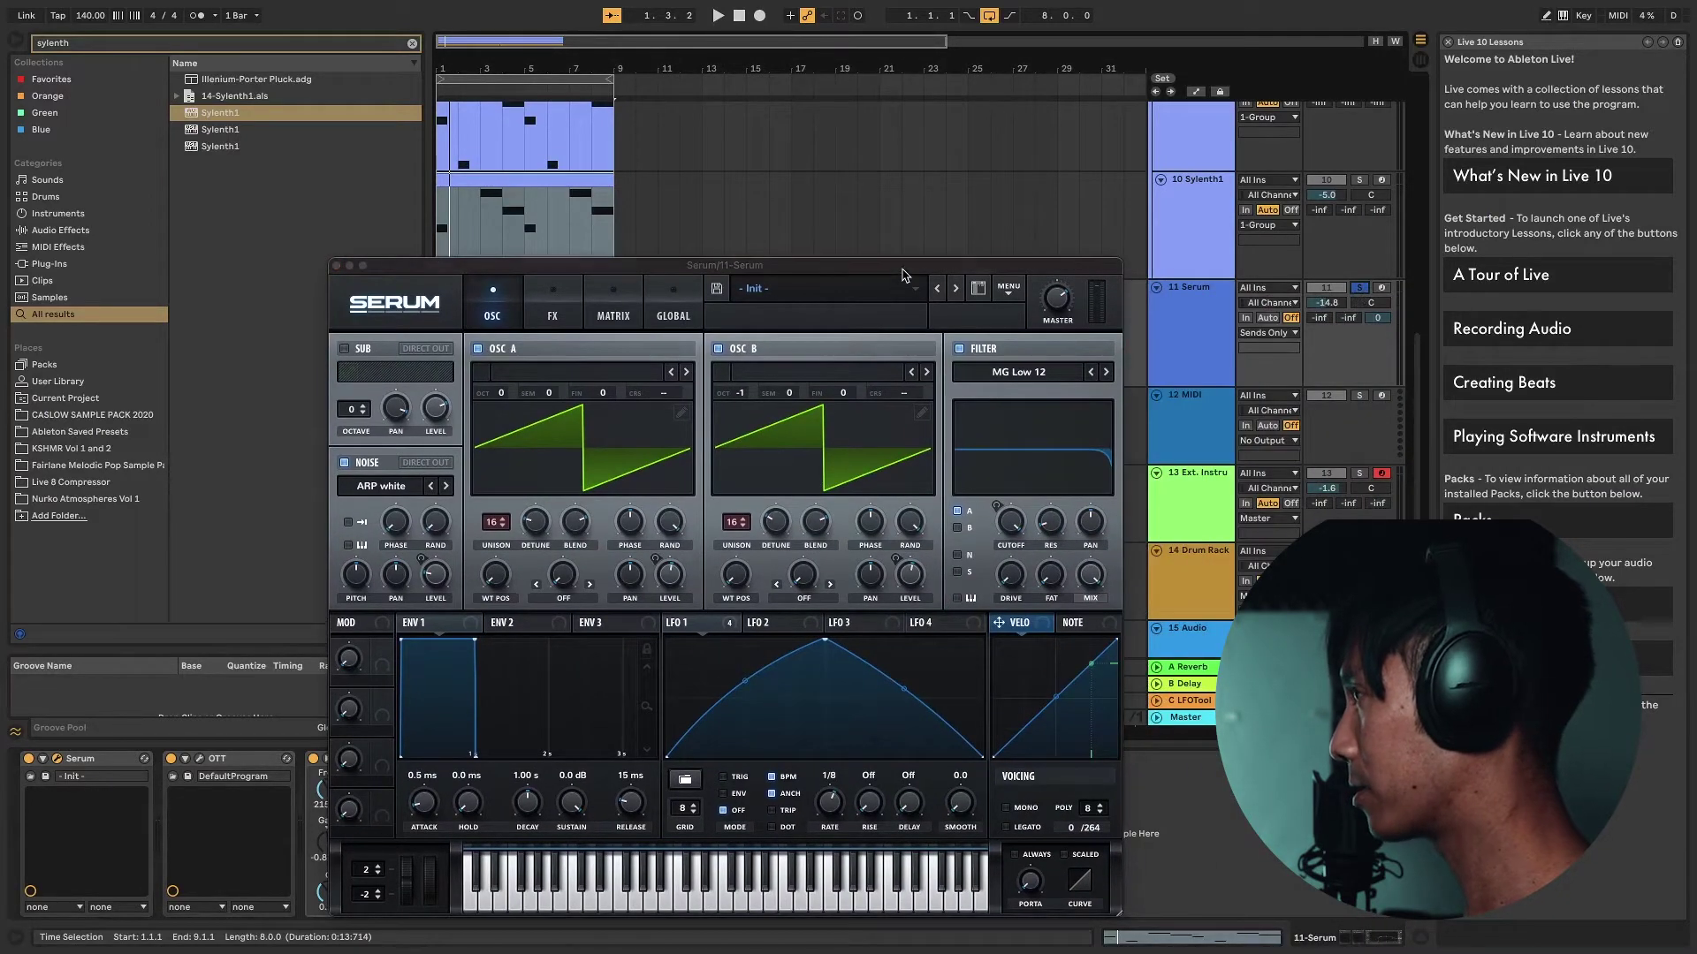
drag(903, 268, 937, 175)
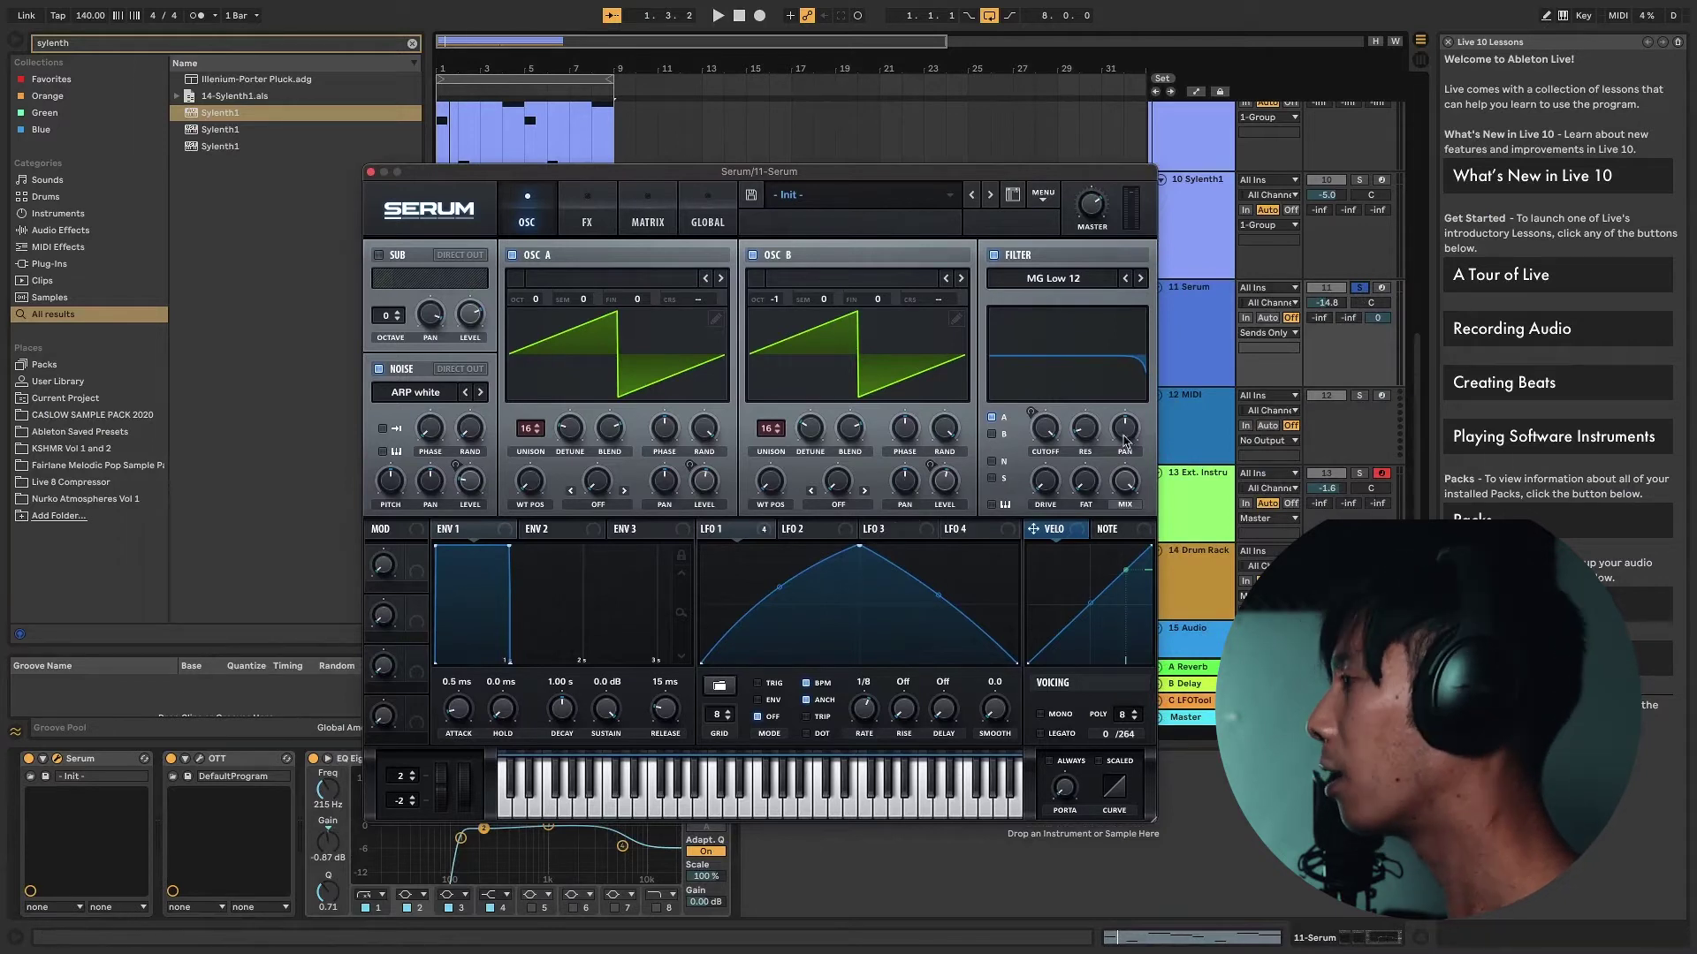
key(space)
Step: Remove all of LFO 1's existing modulation destinations in Serum
click(758, 530)
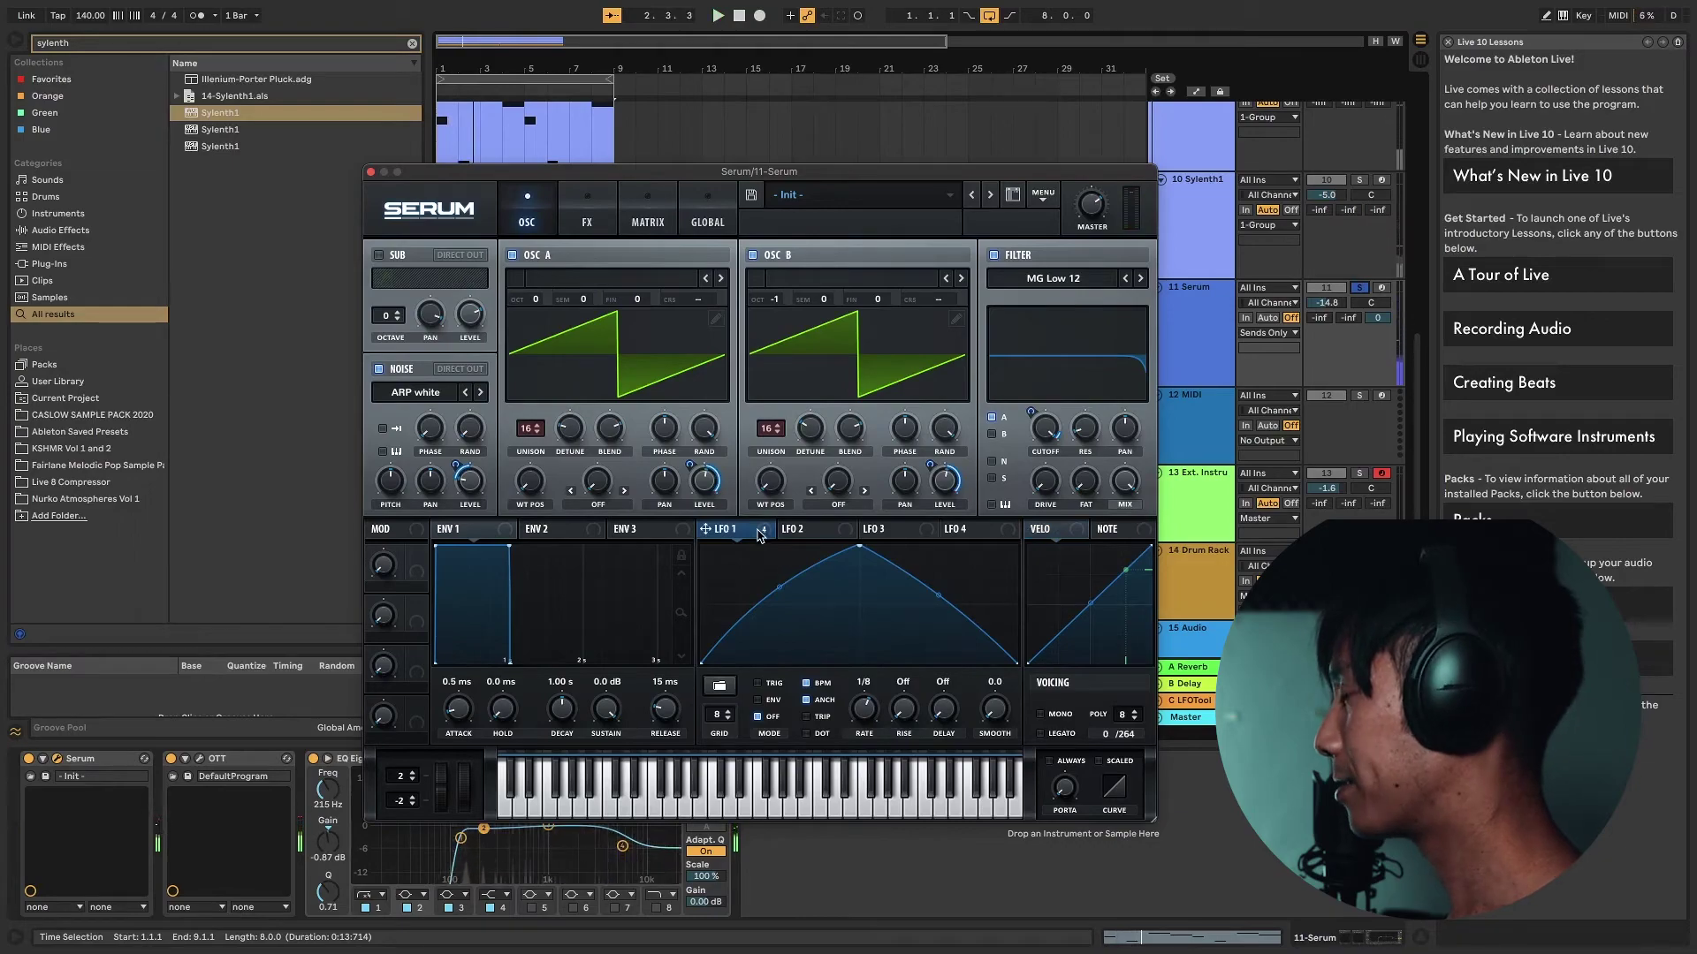
click(760, 531)
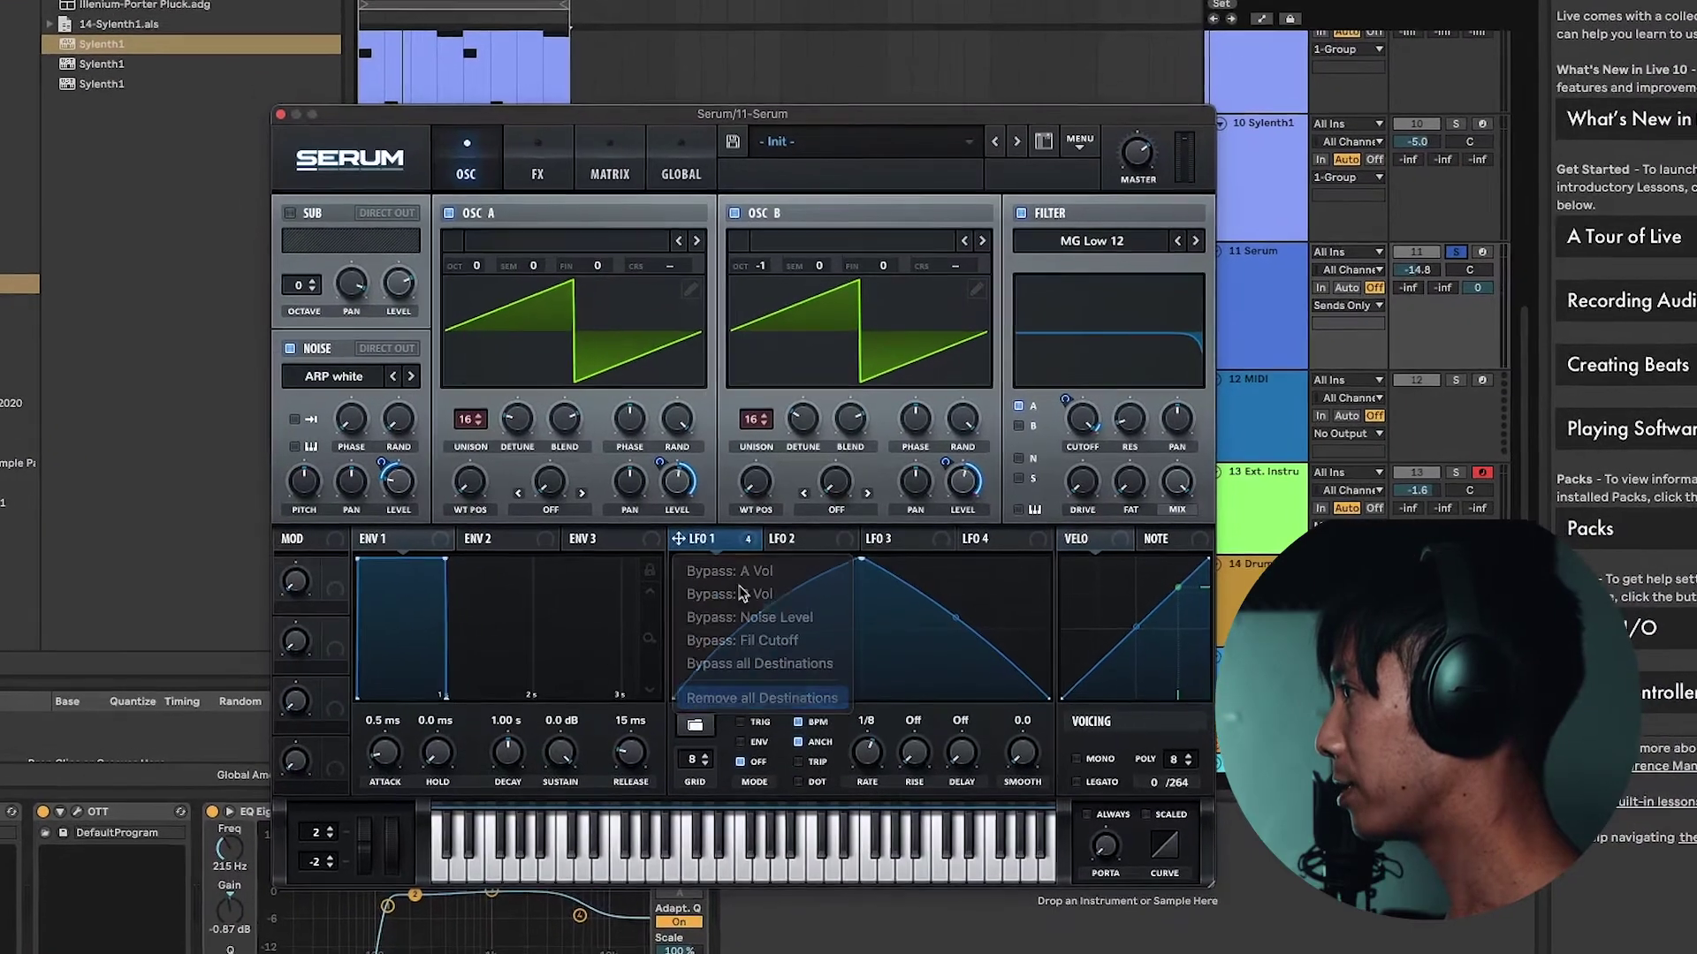
click(802, 689)
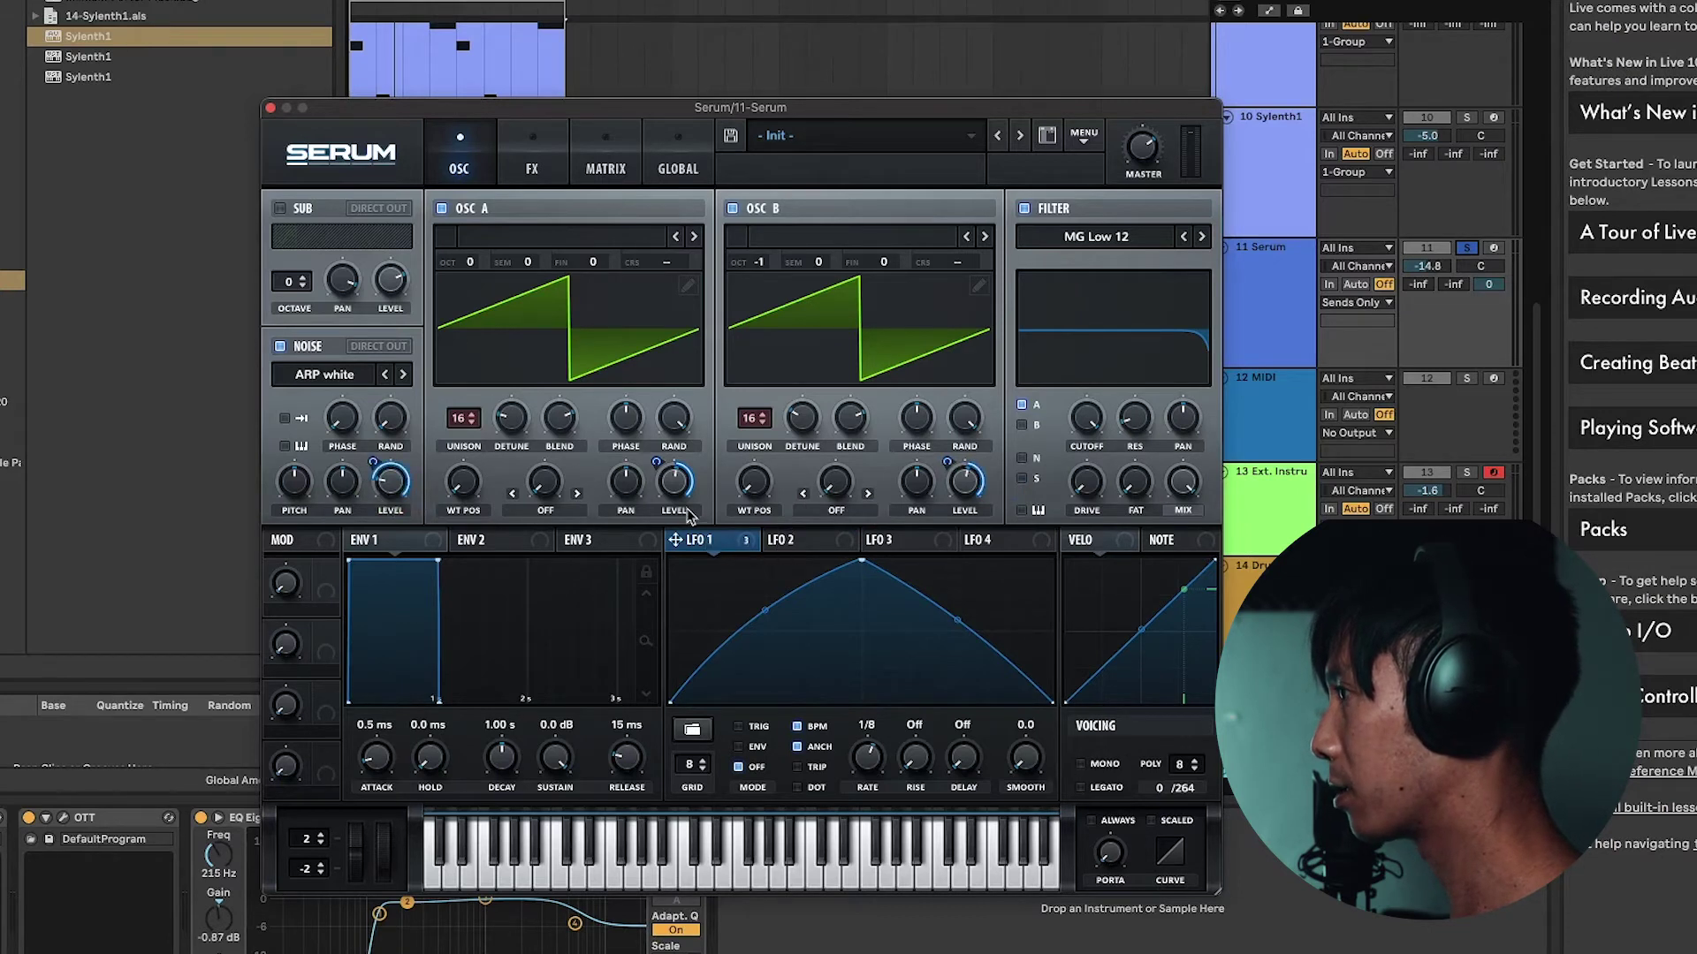
Step: Route LFO 1 to the Osc A and Osc B volumes and Noise level, trimming the noise depth
mouse_move(679, 488)
mouse_down()
mouse_move(680, 556)
mouse_move(664, 477)
mouse_up()
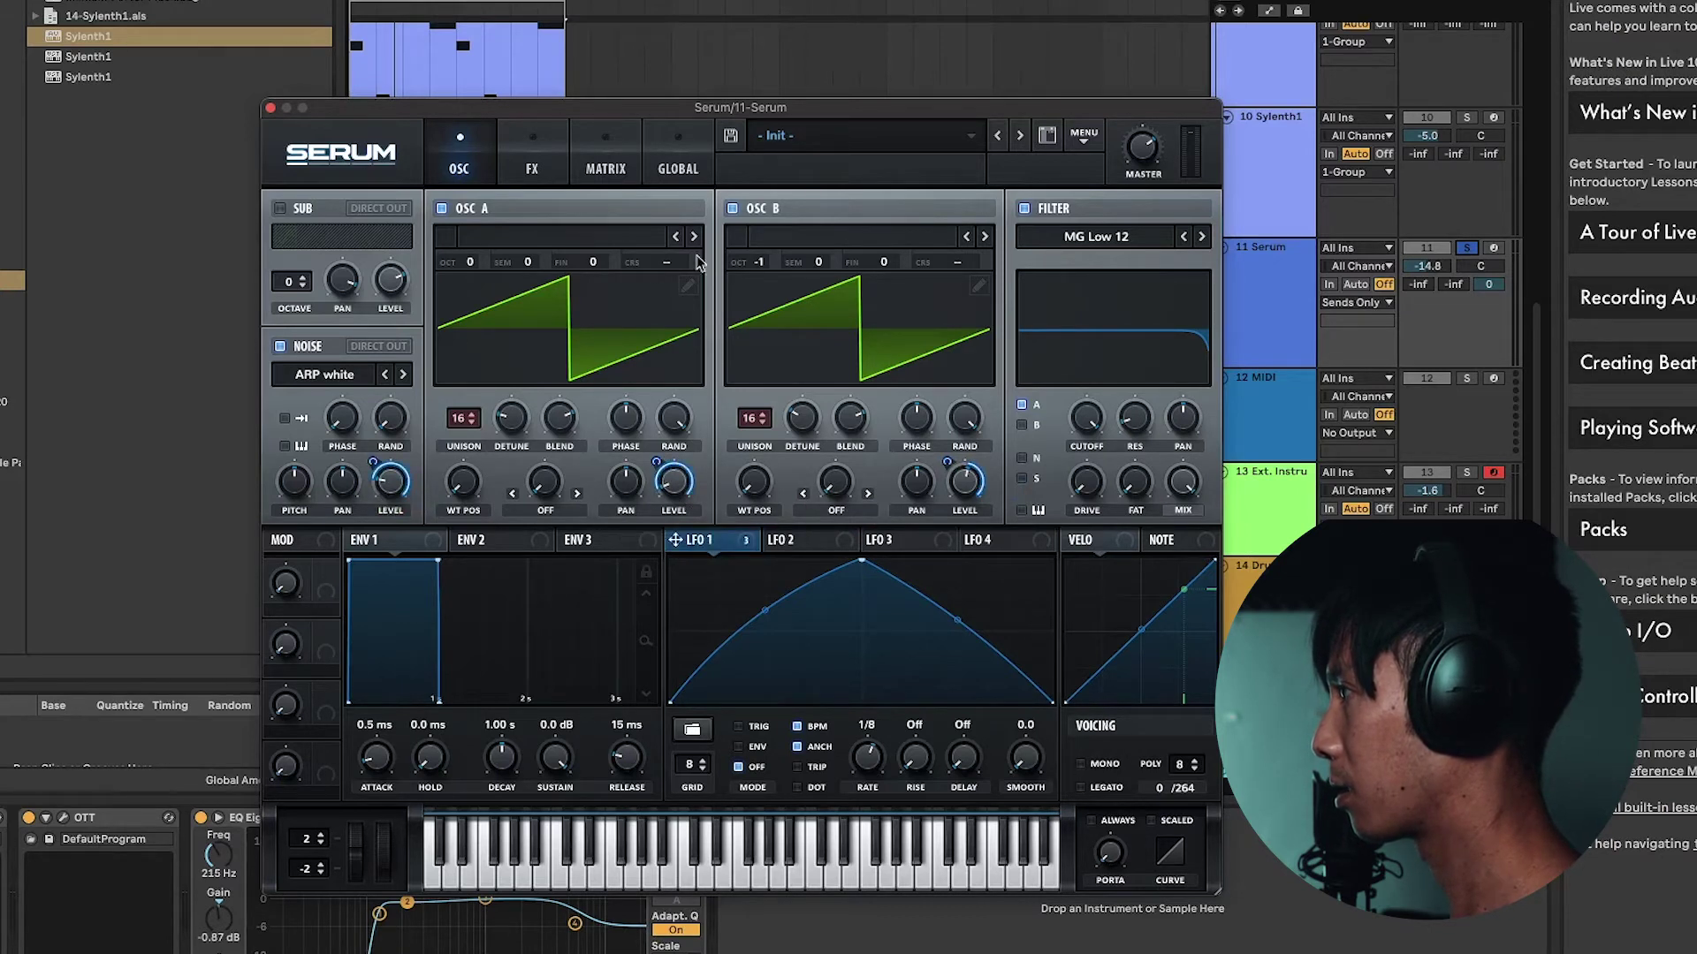
drag(970, 469, 958, 391)
drag(387, 456, 379, 557)
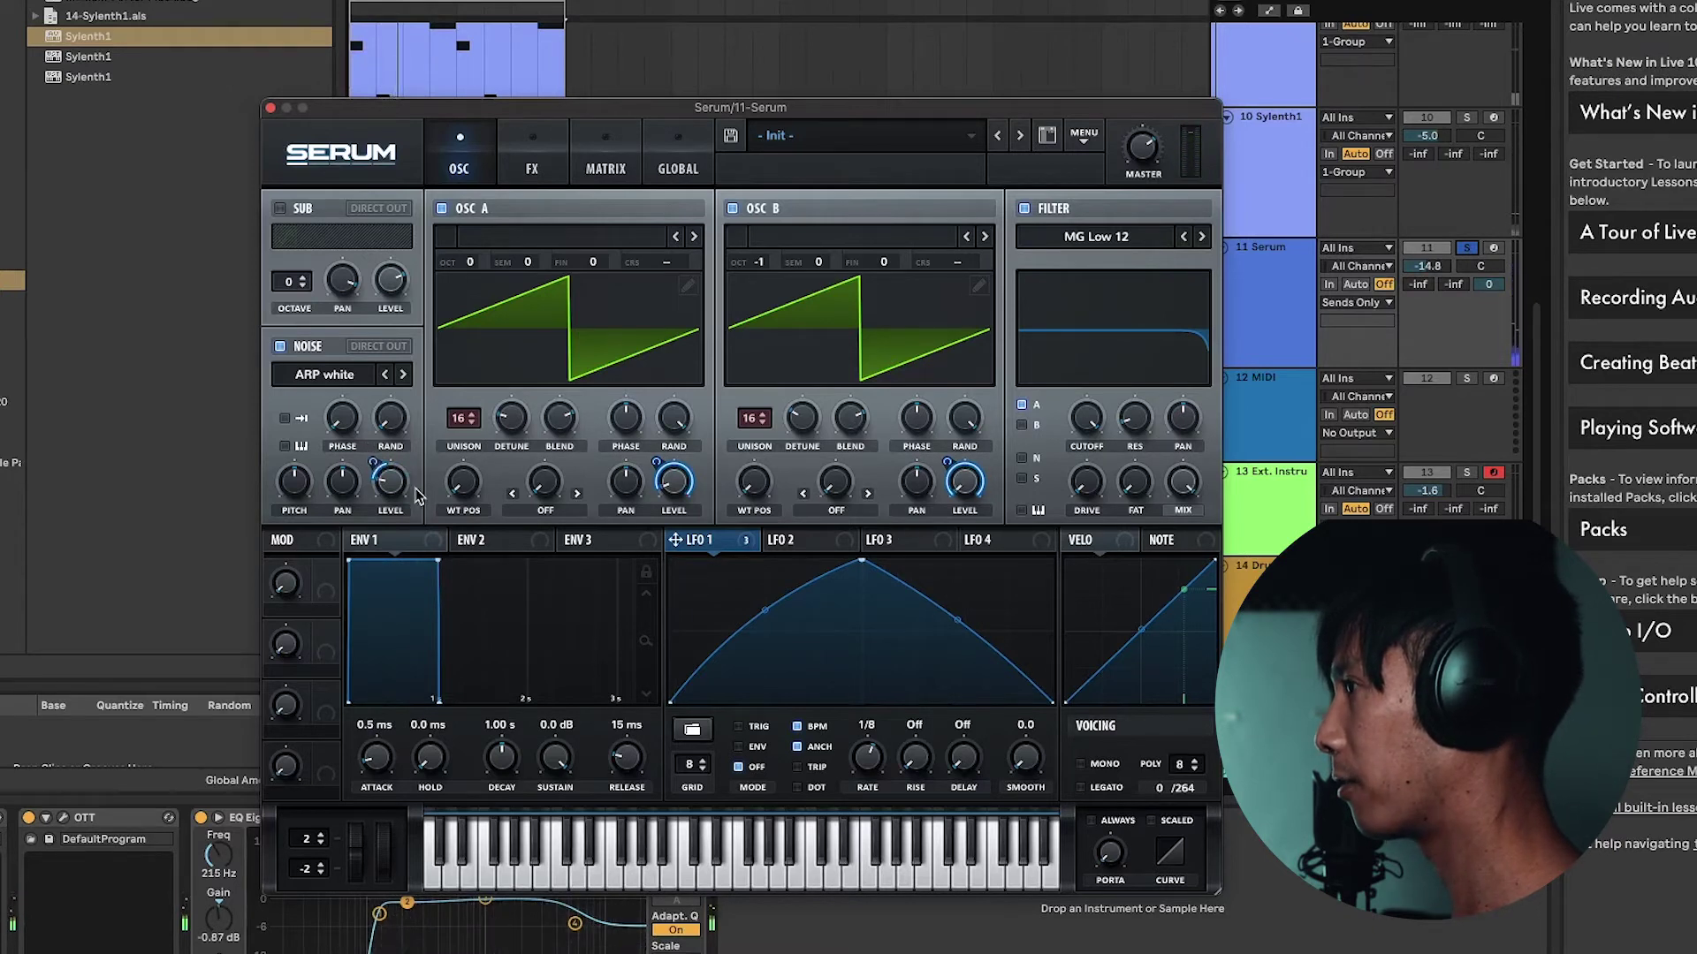
drag(373, 461, 373, 464)
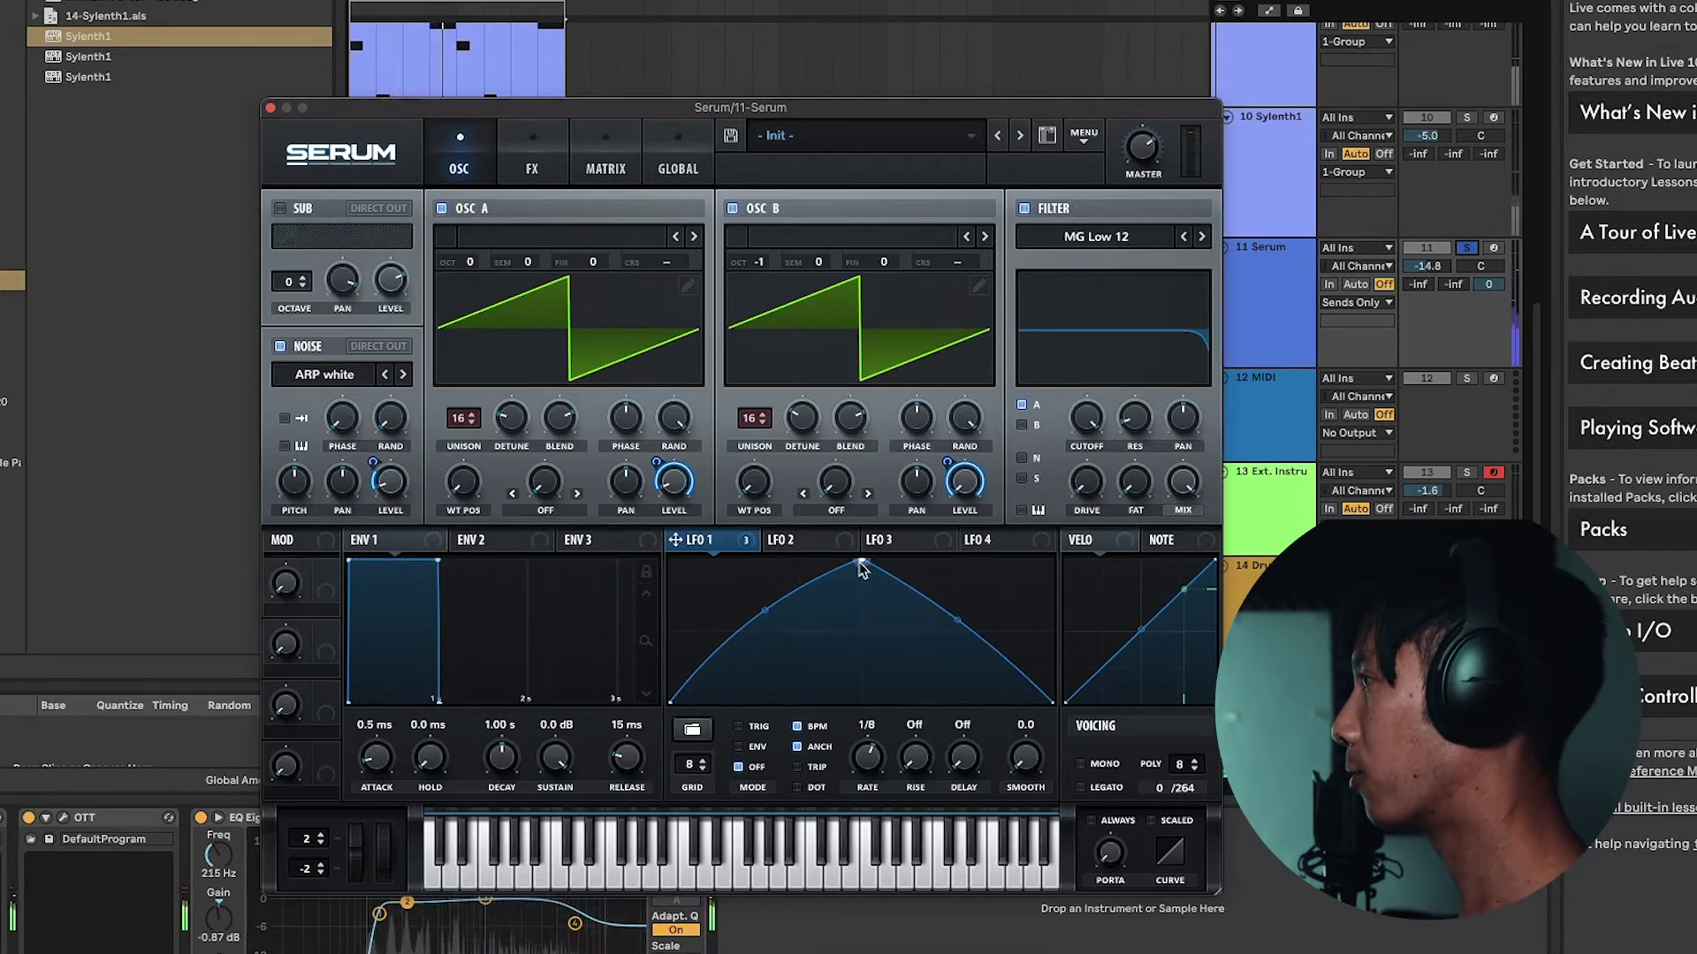
Step: Redraw LFO 1 as a rounded arch that peaks early and curves down to zero
drag(862, 568, 764, 510)
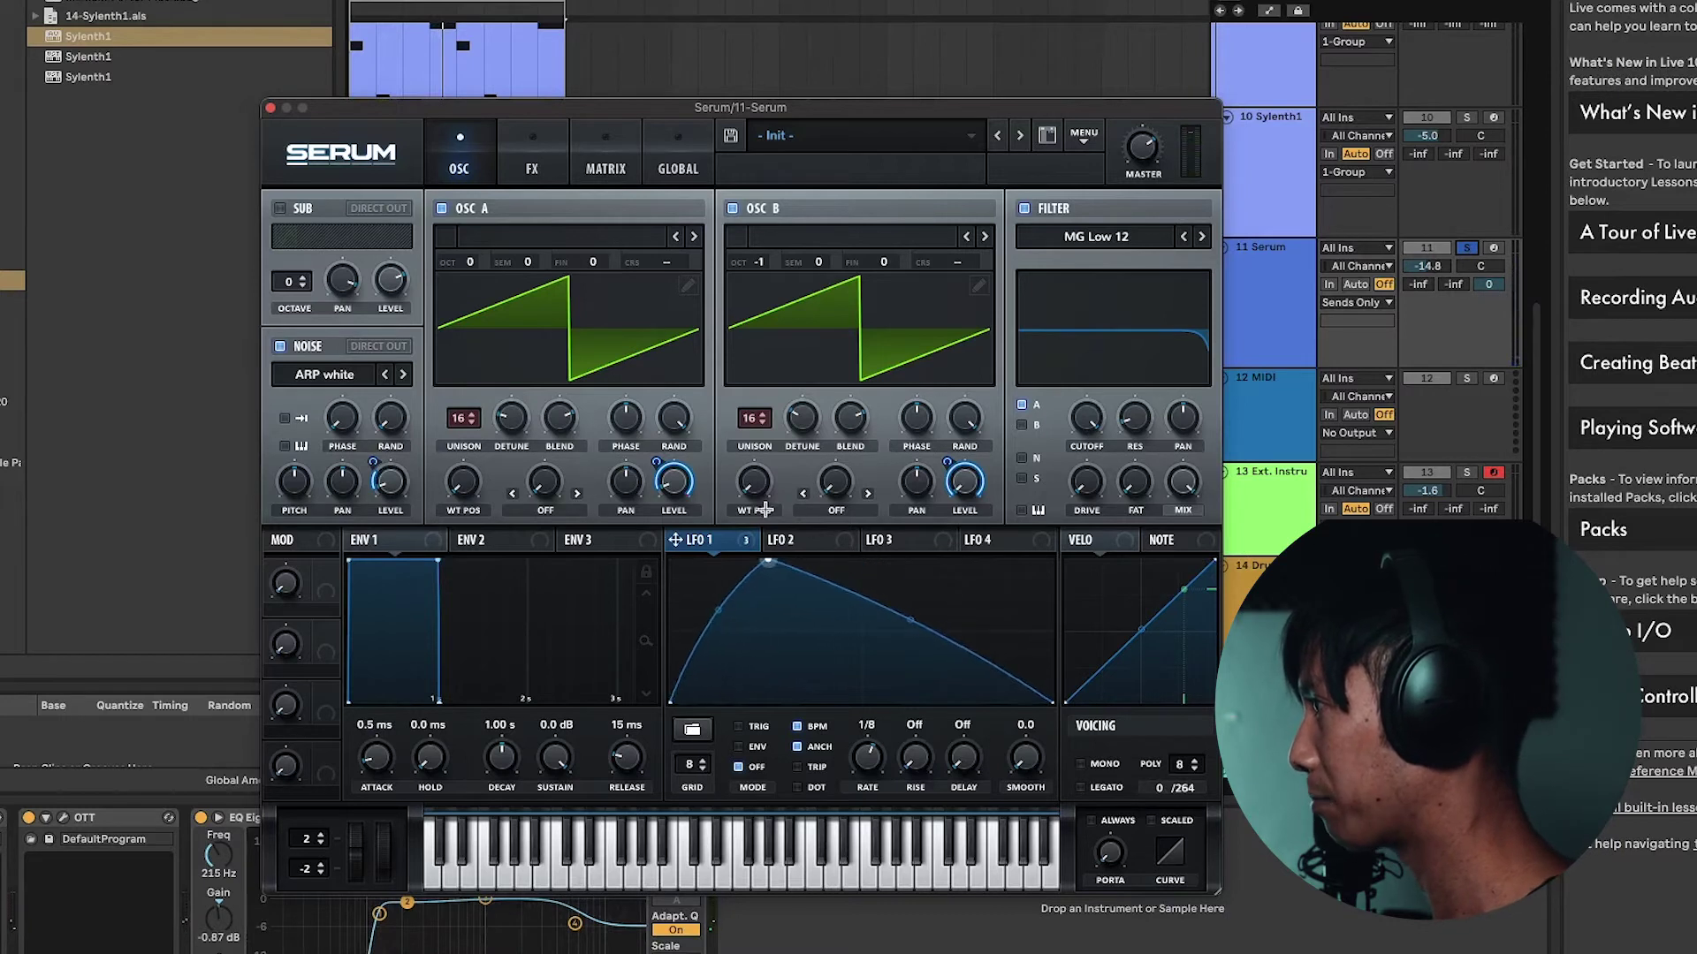
drag(911, 618, 937, 577)
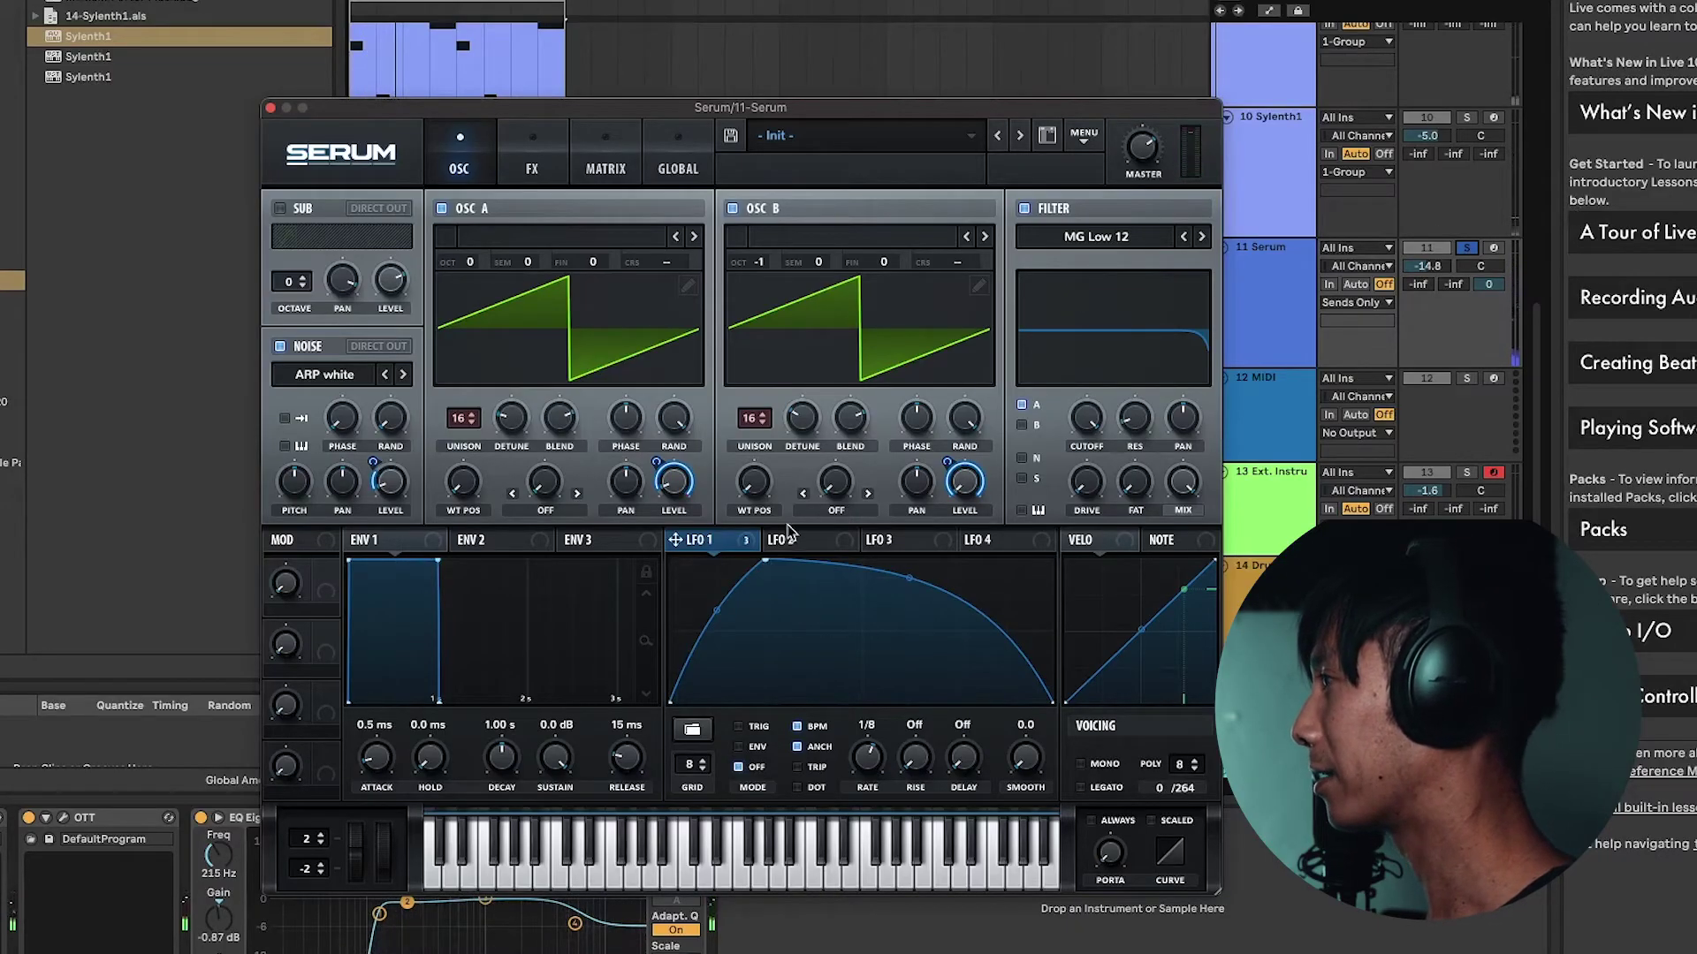
drag(765, 562, 976, 561)
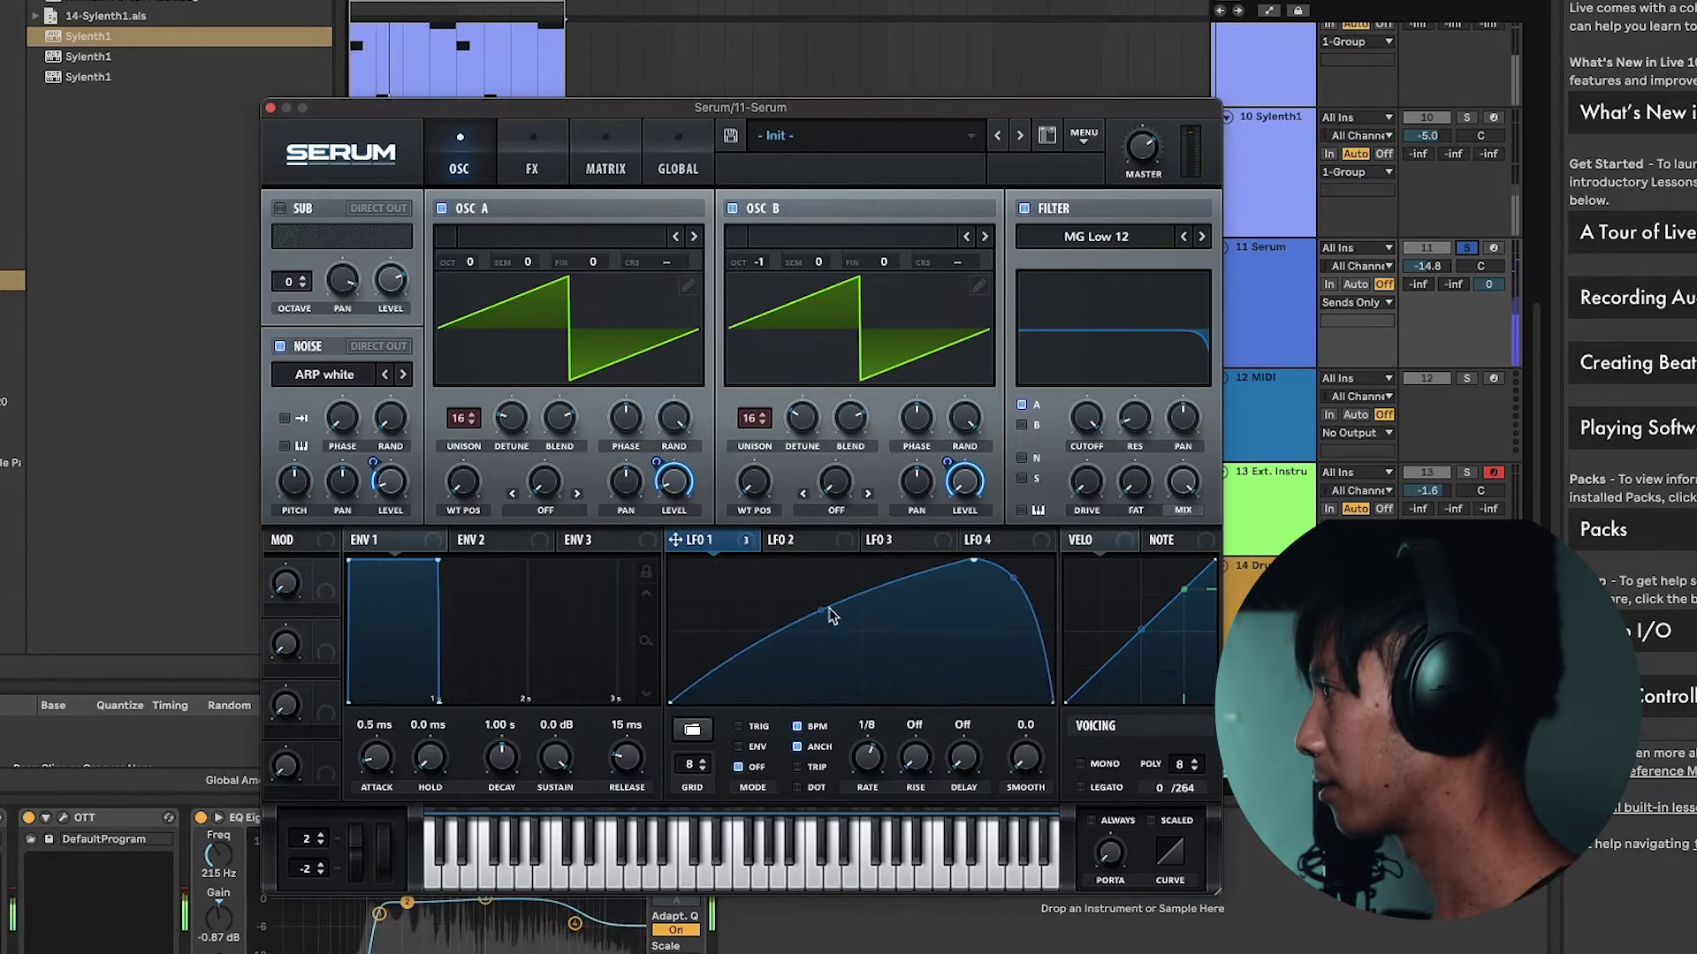
drag(821, 610, 821, 560)
drag(747, 619, 778, 574)
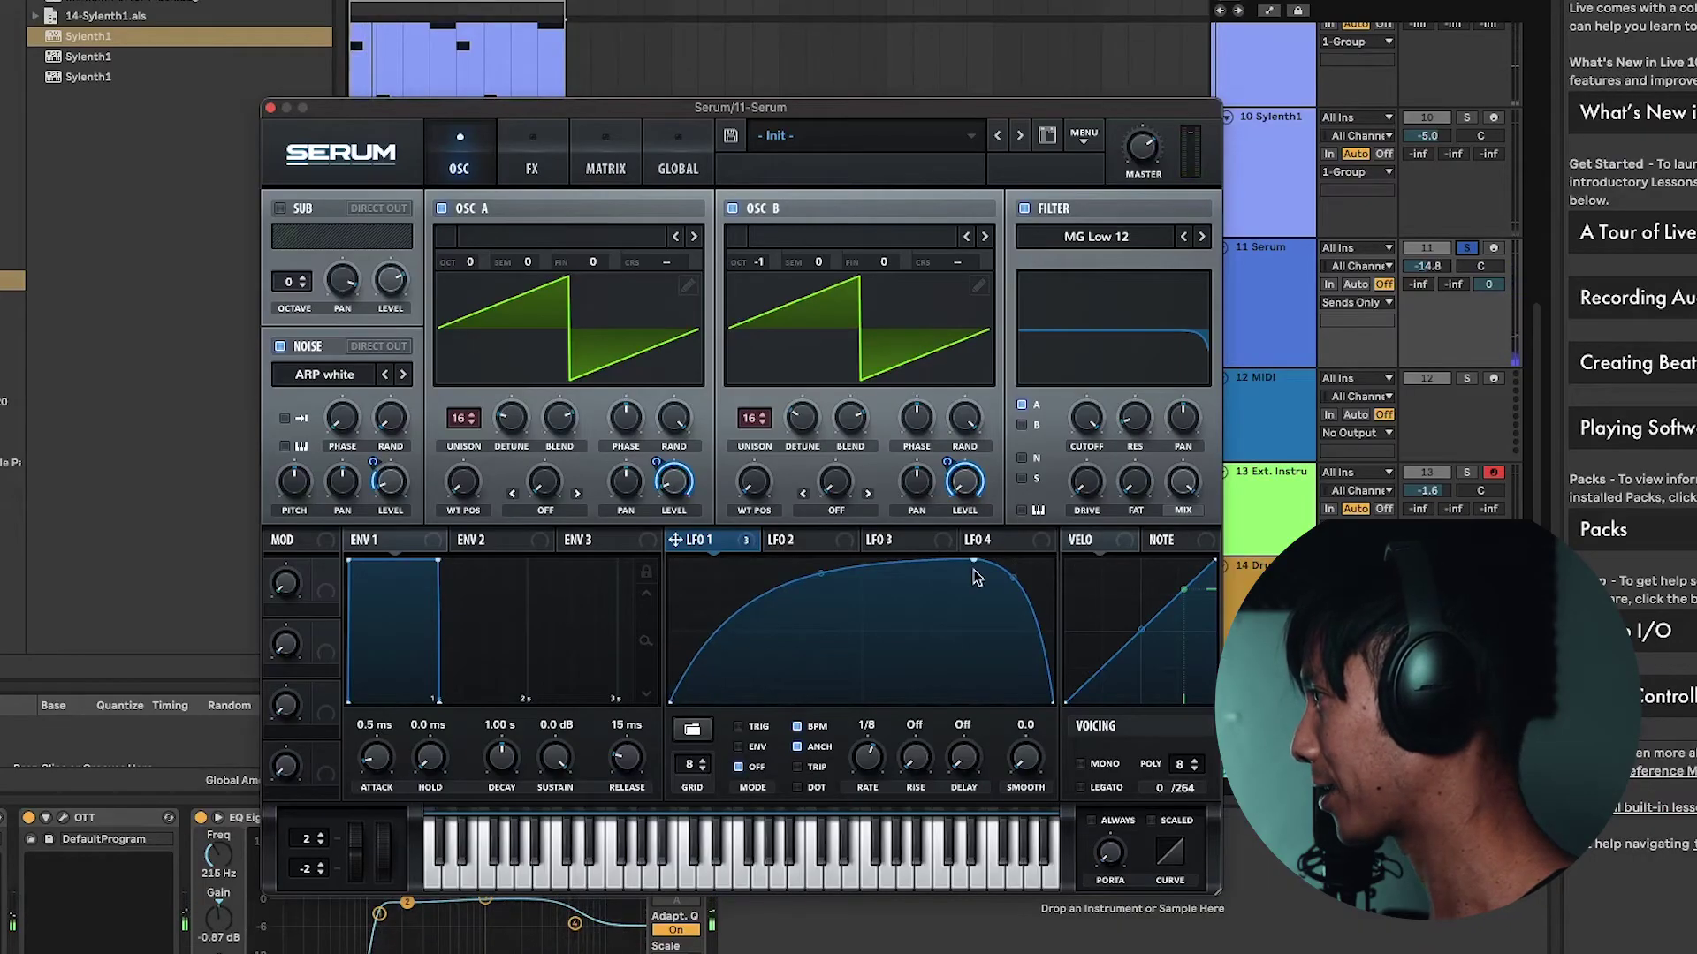
drag(977, 576, 727, 588)
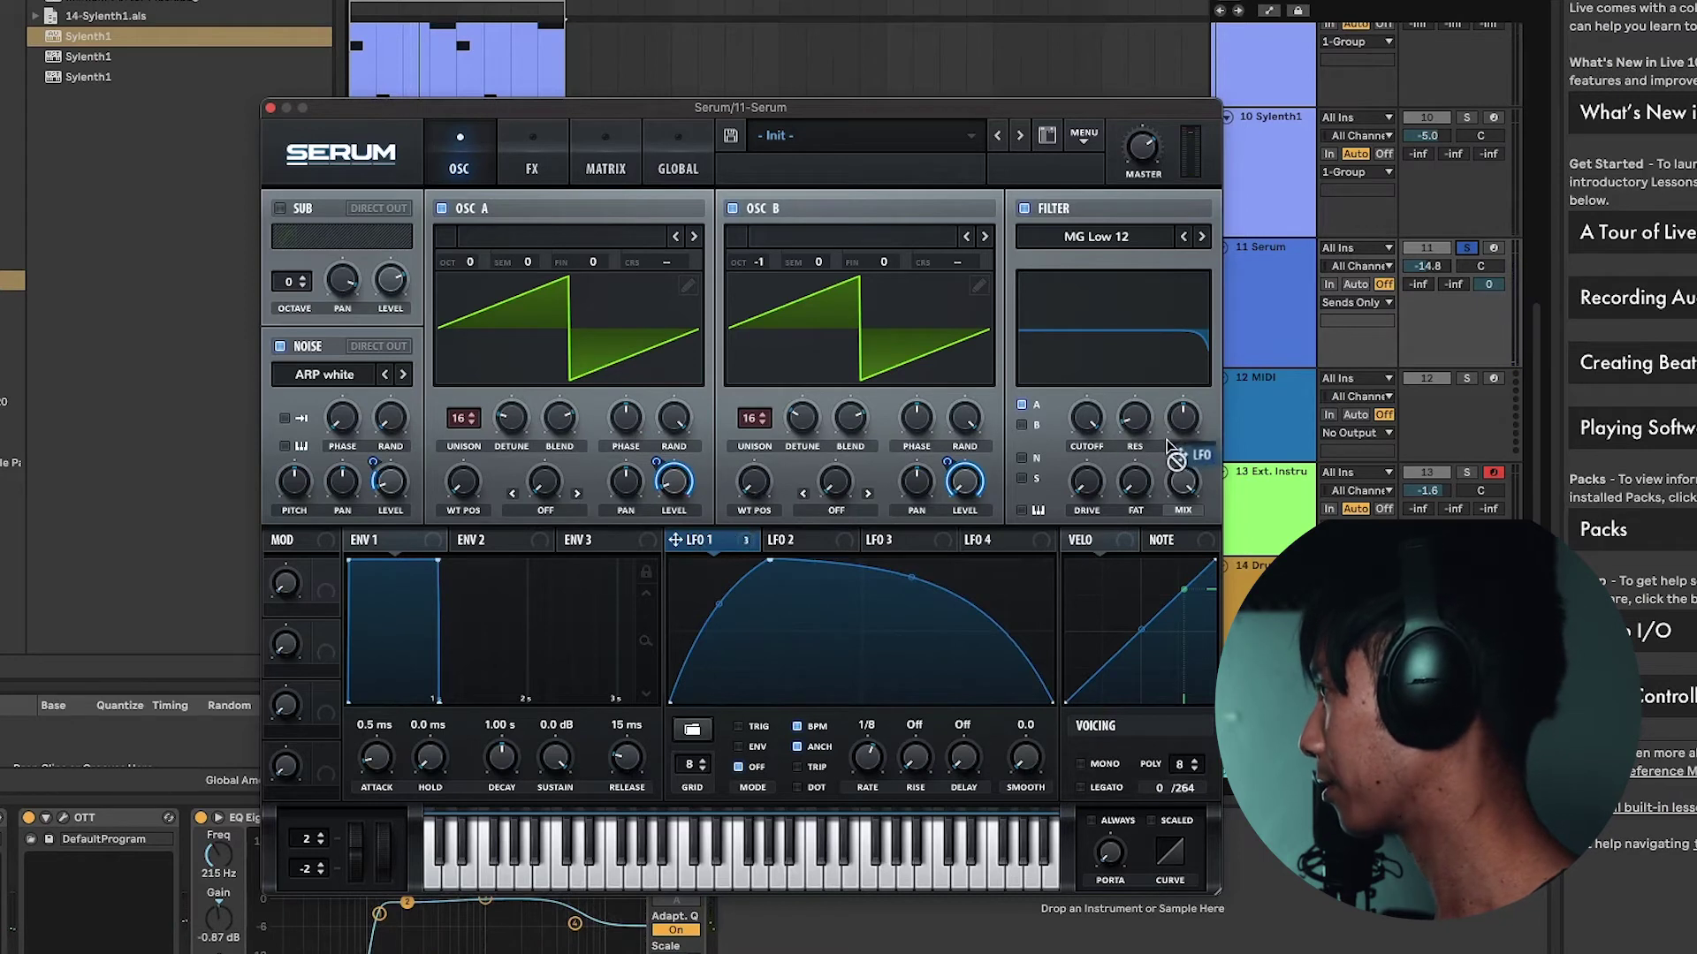
Step: Modulate the MG Low 24 cutoff (about 459 Hz) with LFO 1 at depth 39
drag(1096, 427, 1047, 492)
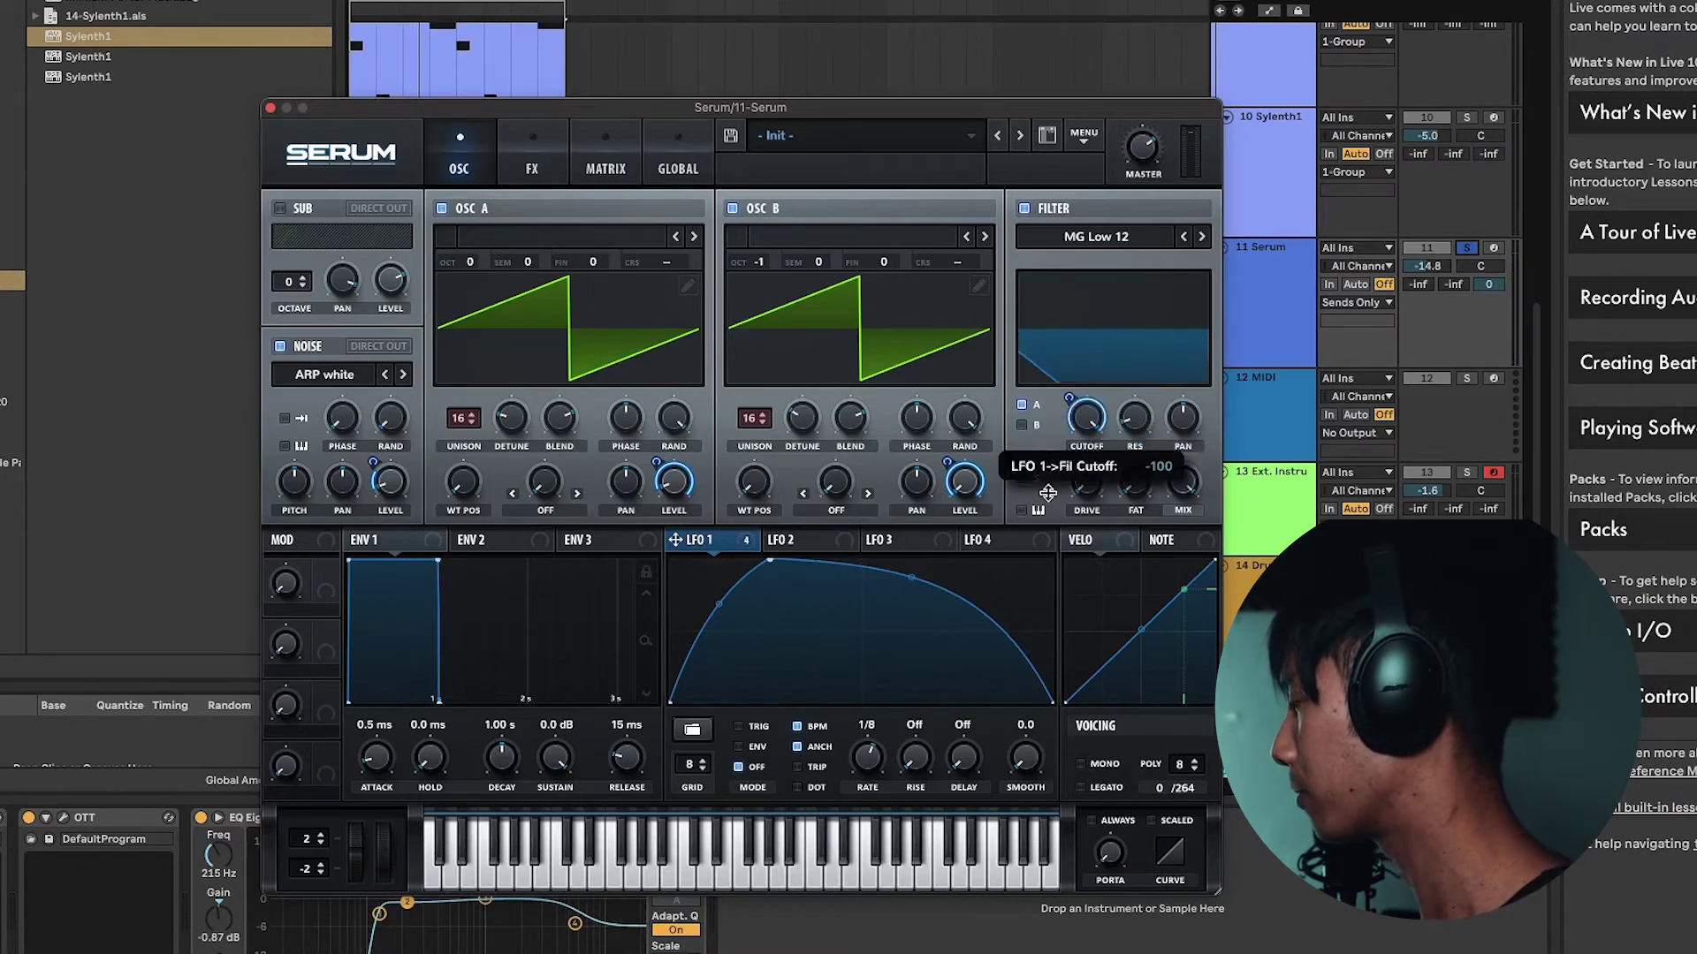
drag(1087, 365, 1087, 369)
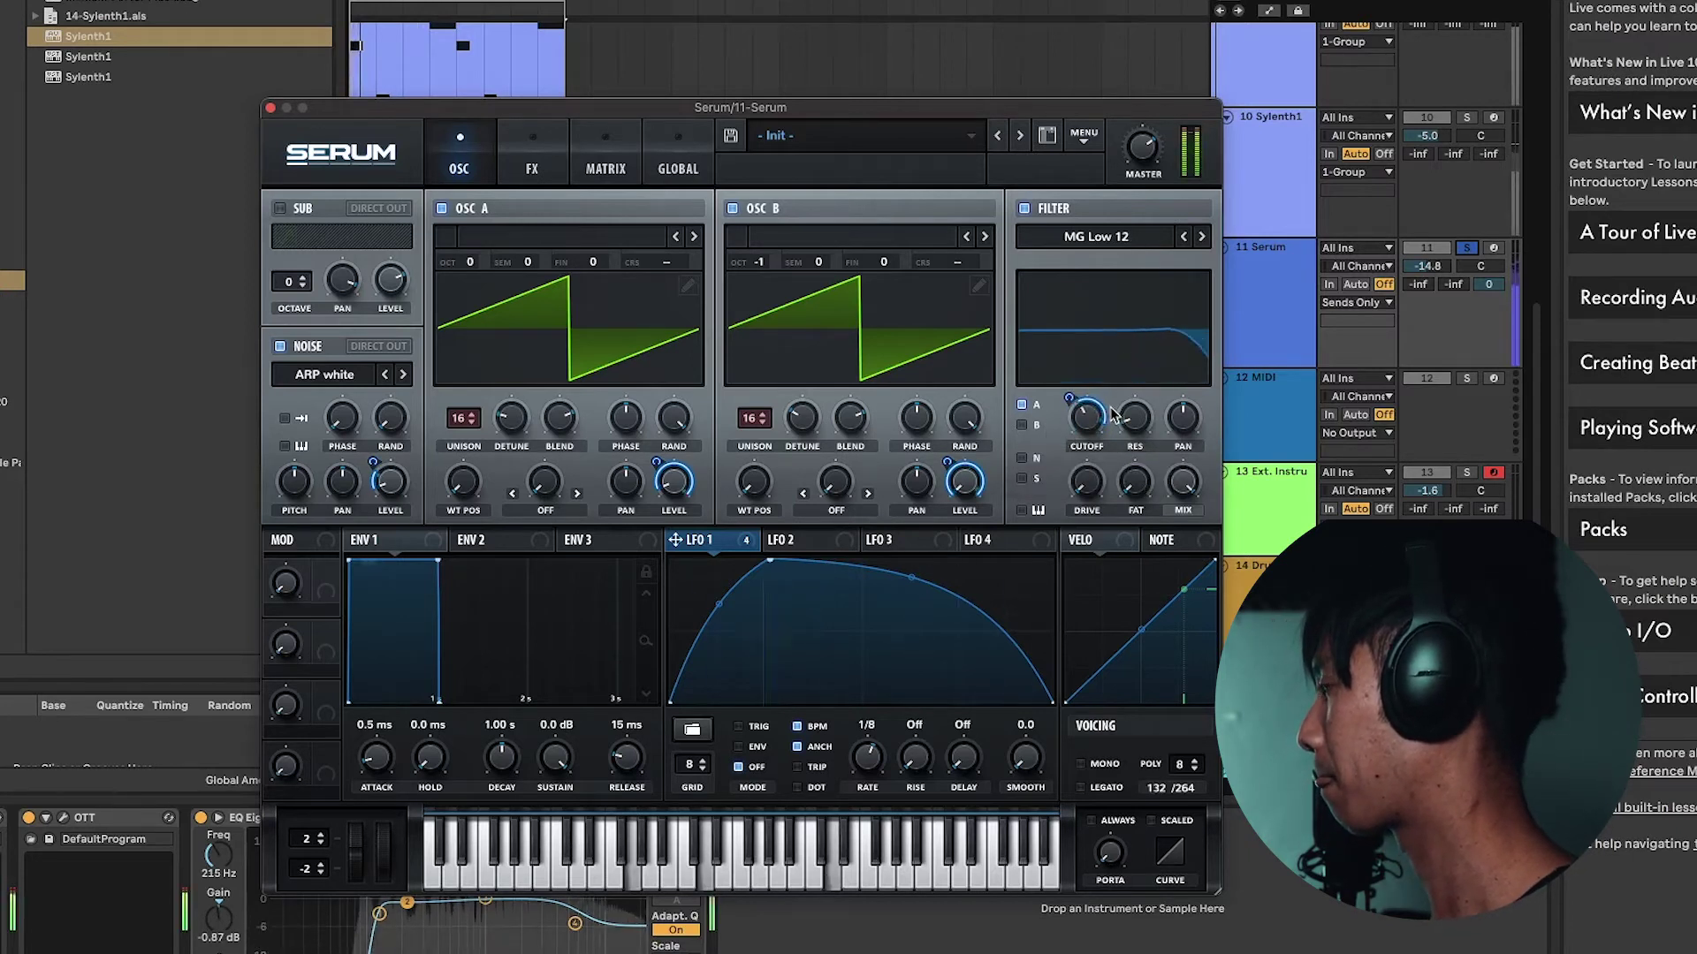
drag(1093, 435, 1094, 396)
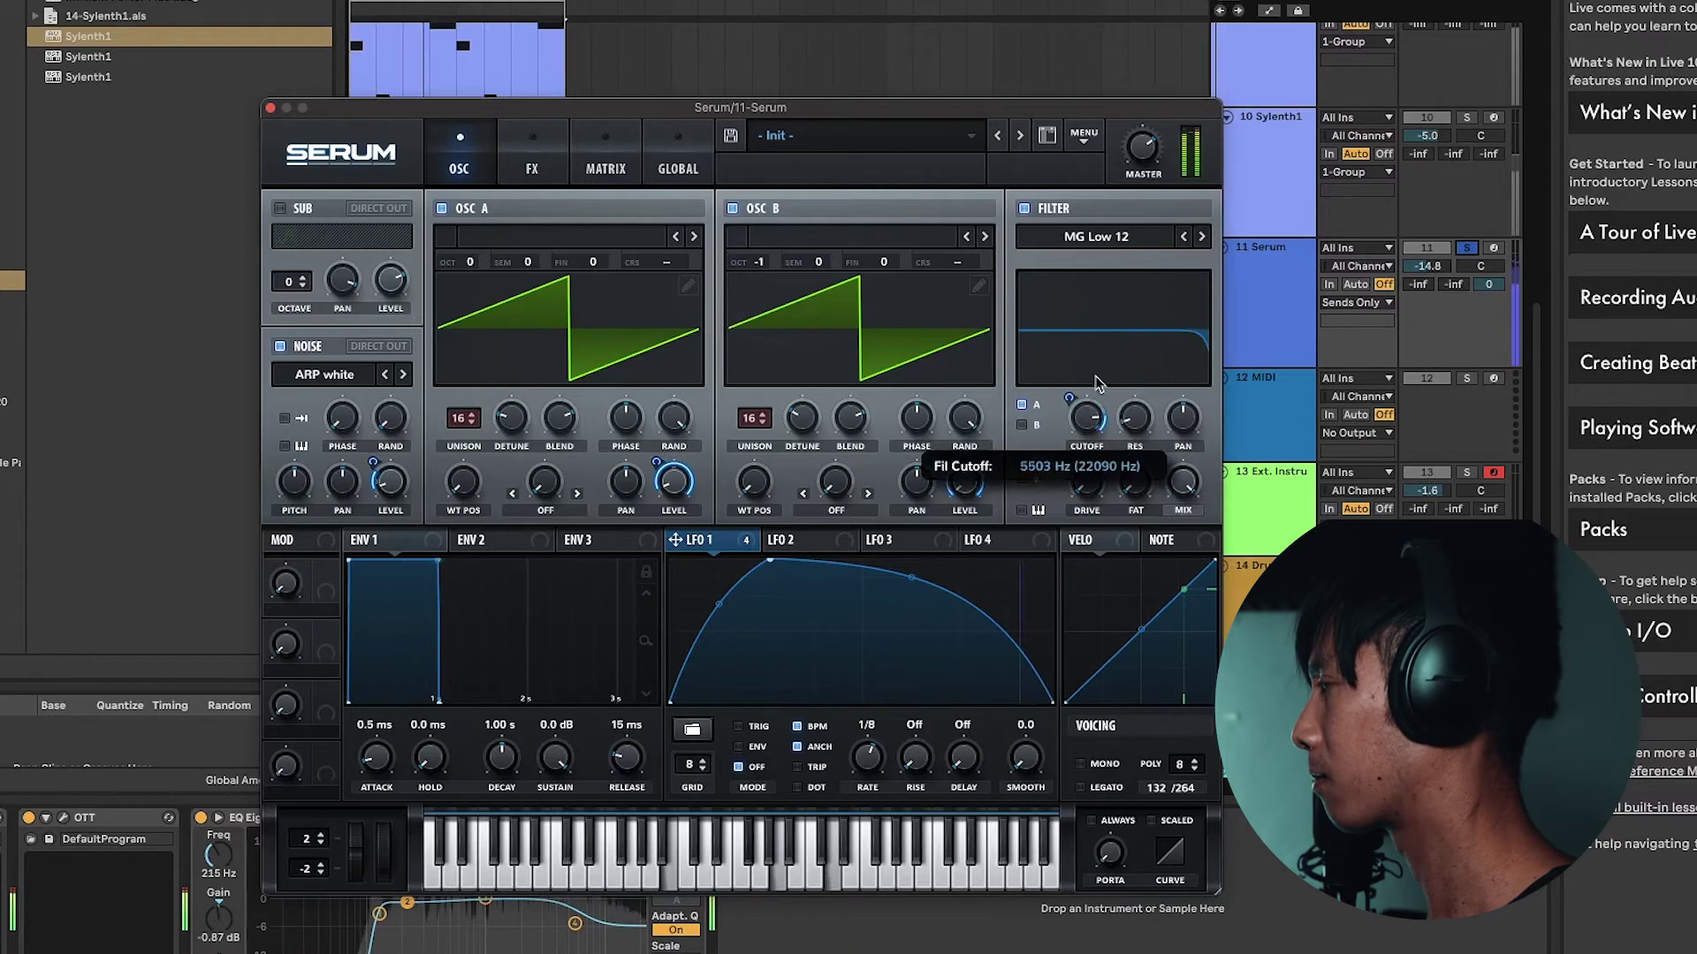
drag(1090, 417, 1087, 362)
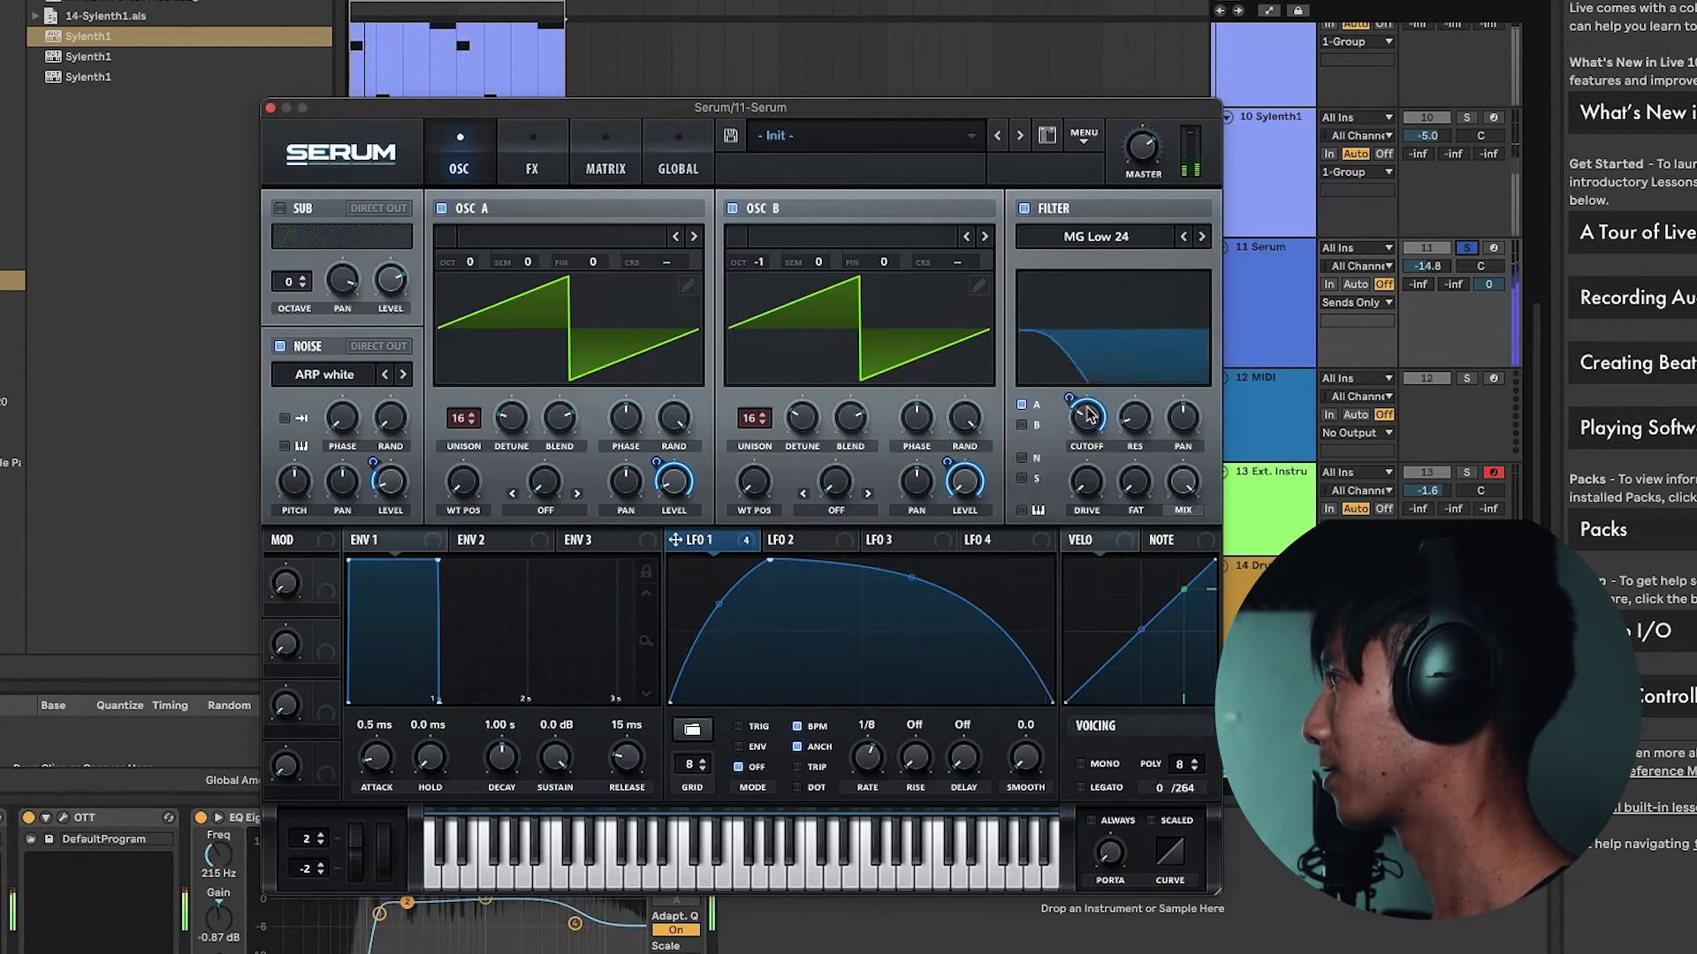
mouse_move(1086, 437)
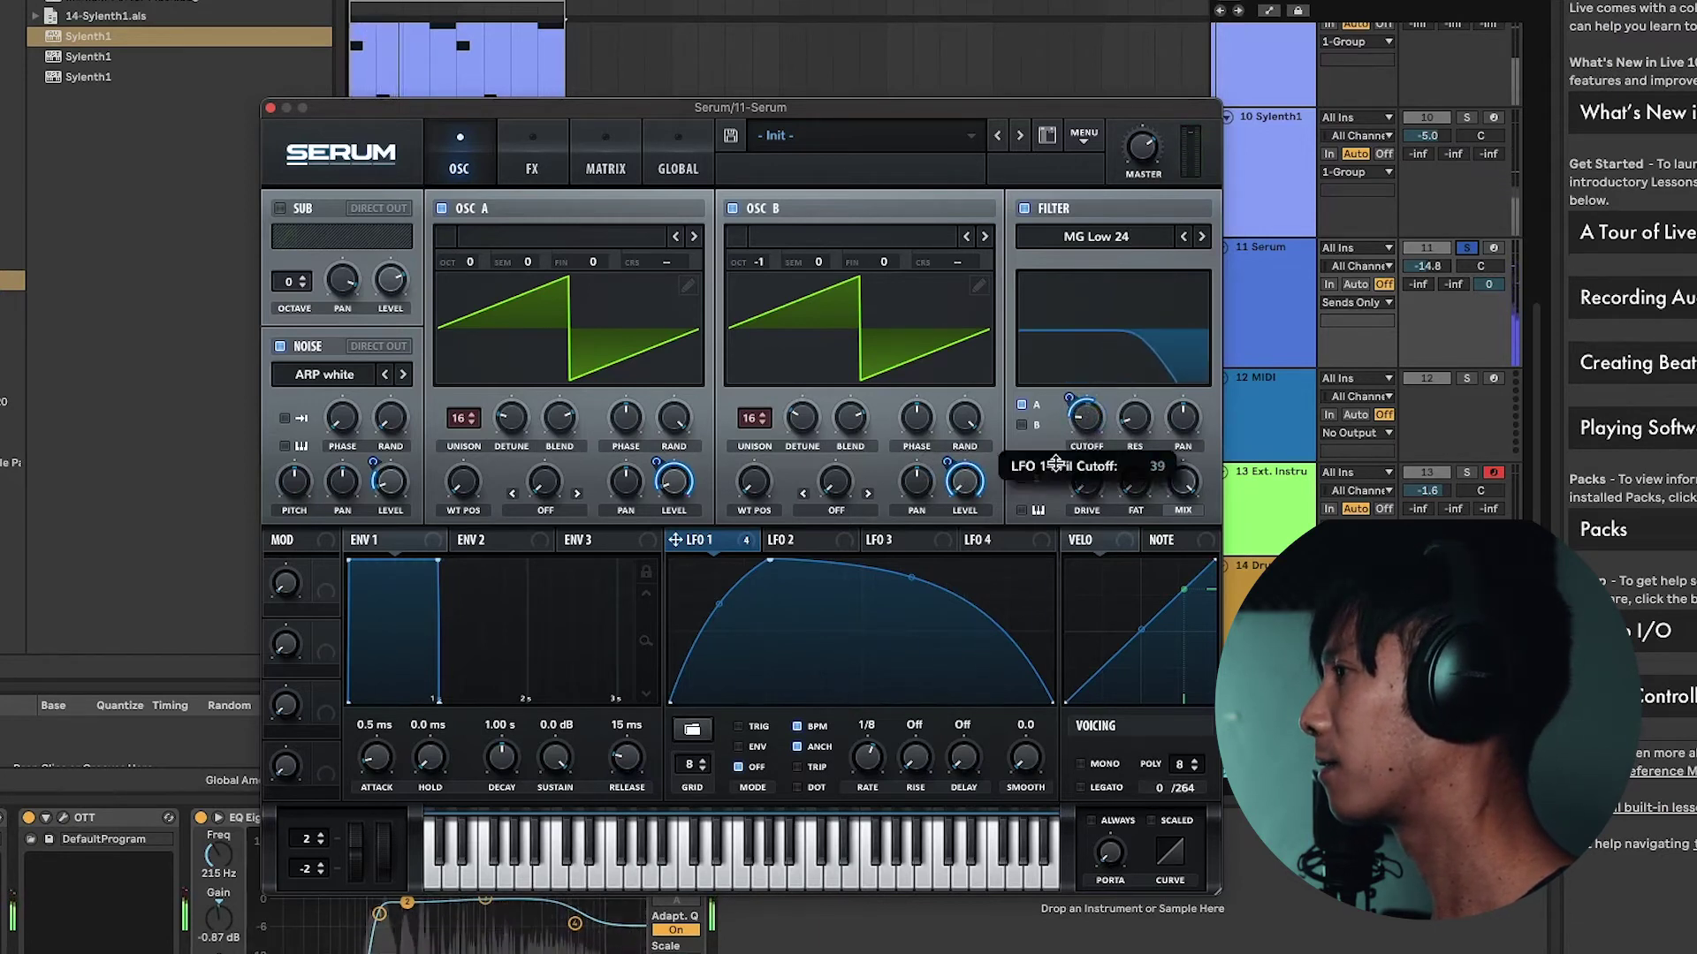
mouse_move(1092, 391)
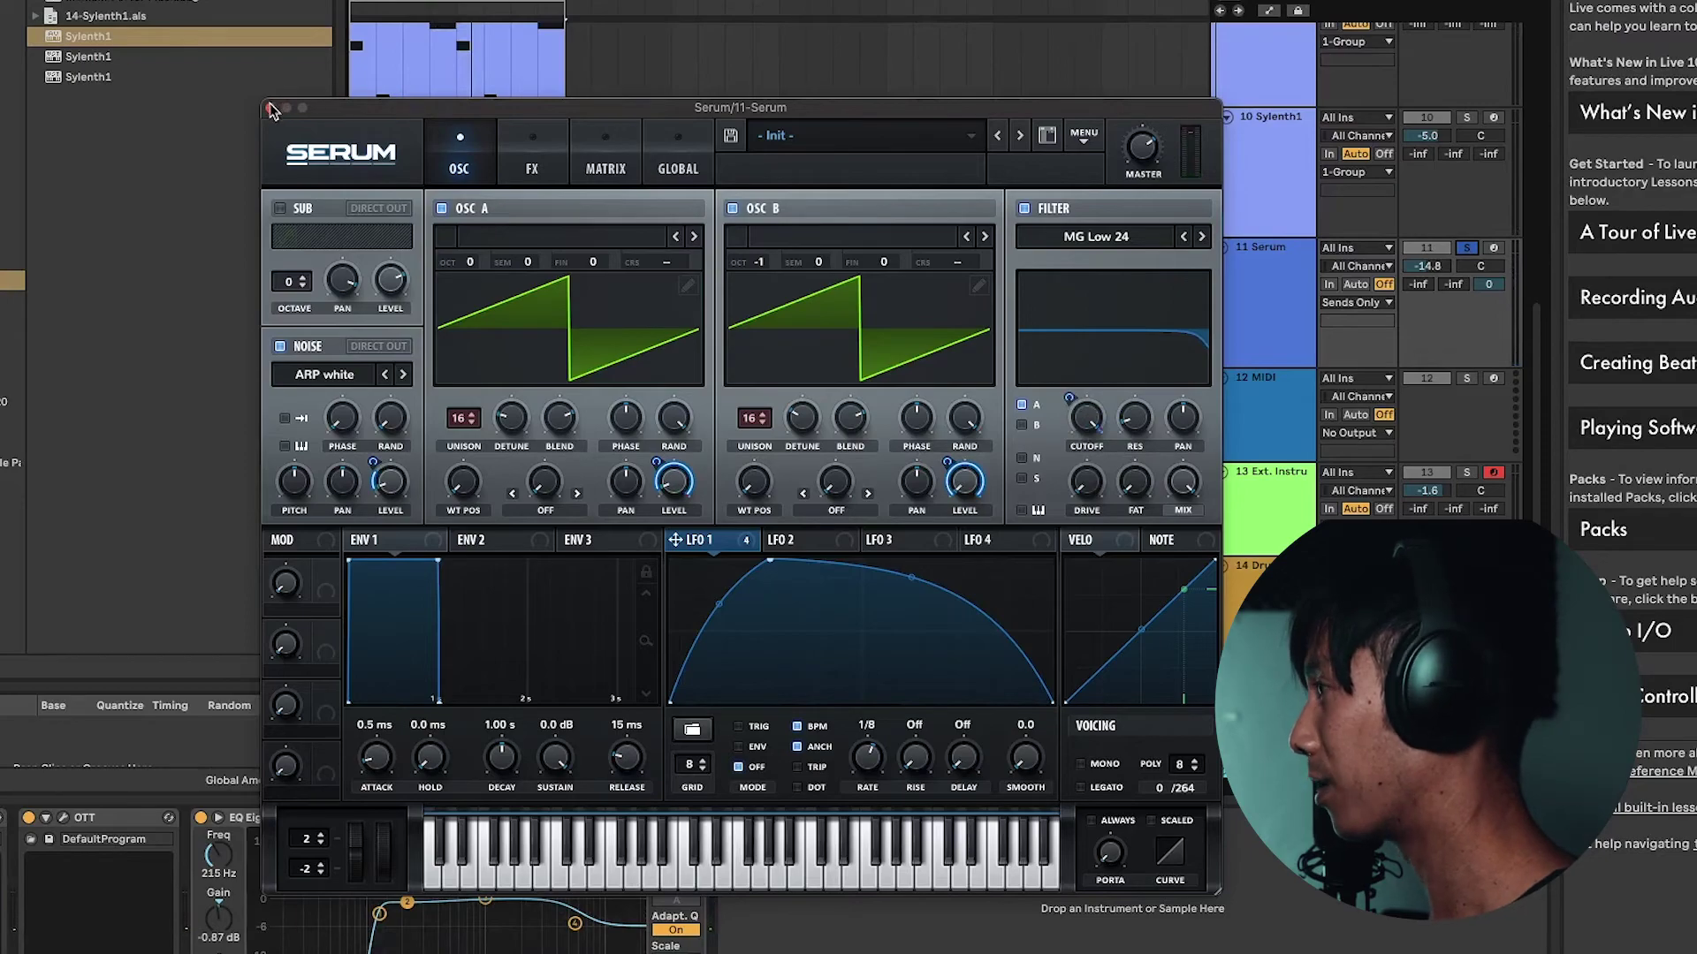
drag(680, 108, 763, 72)
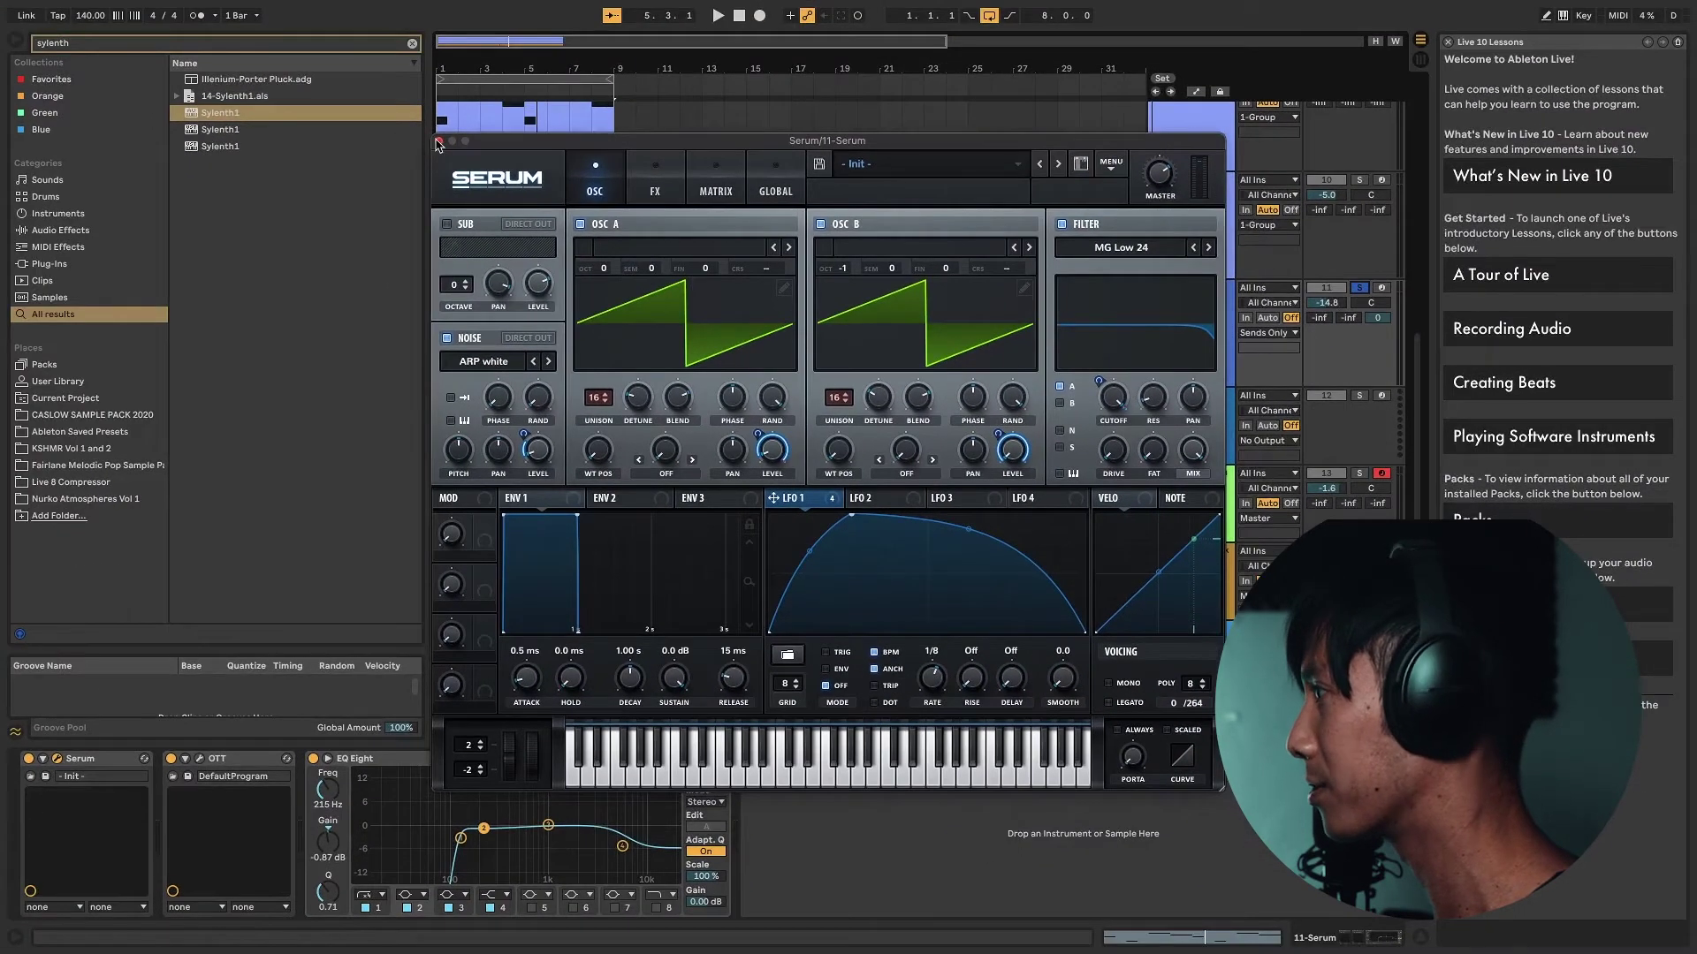
Step: Close the Serum window and turn on Automation Mode for the arrangement
click(439, 142)
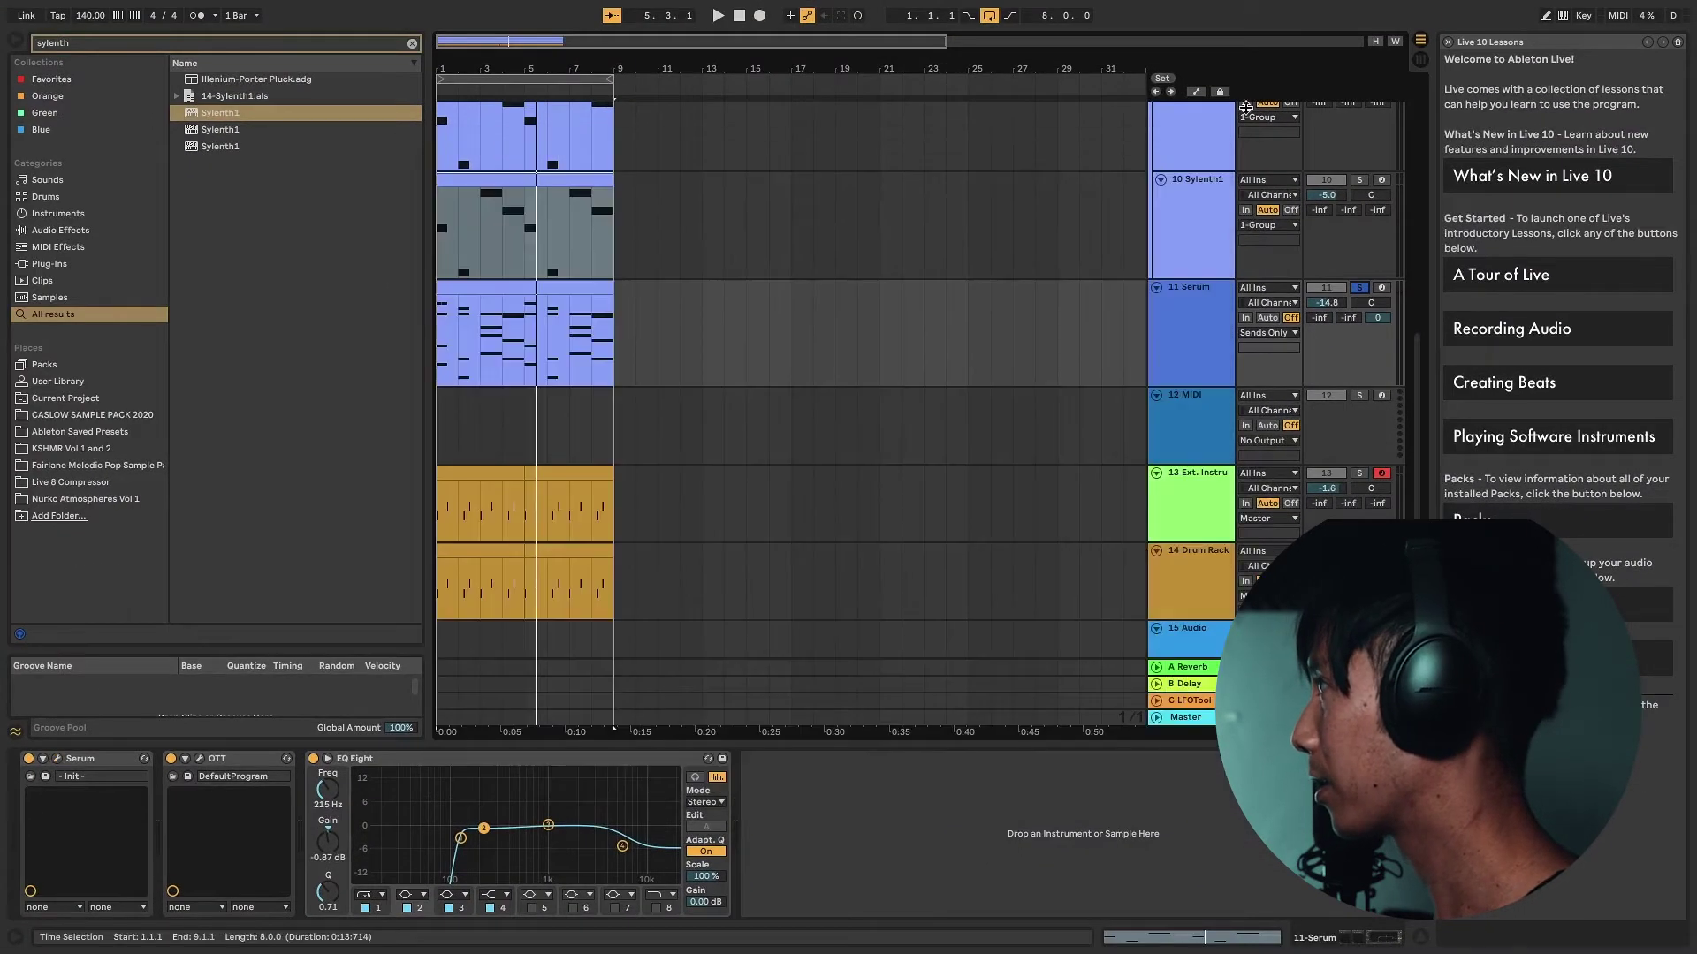
click(1195, 92)
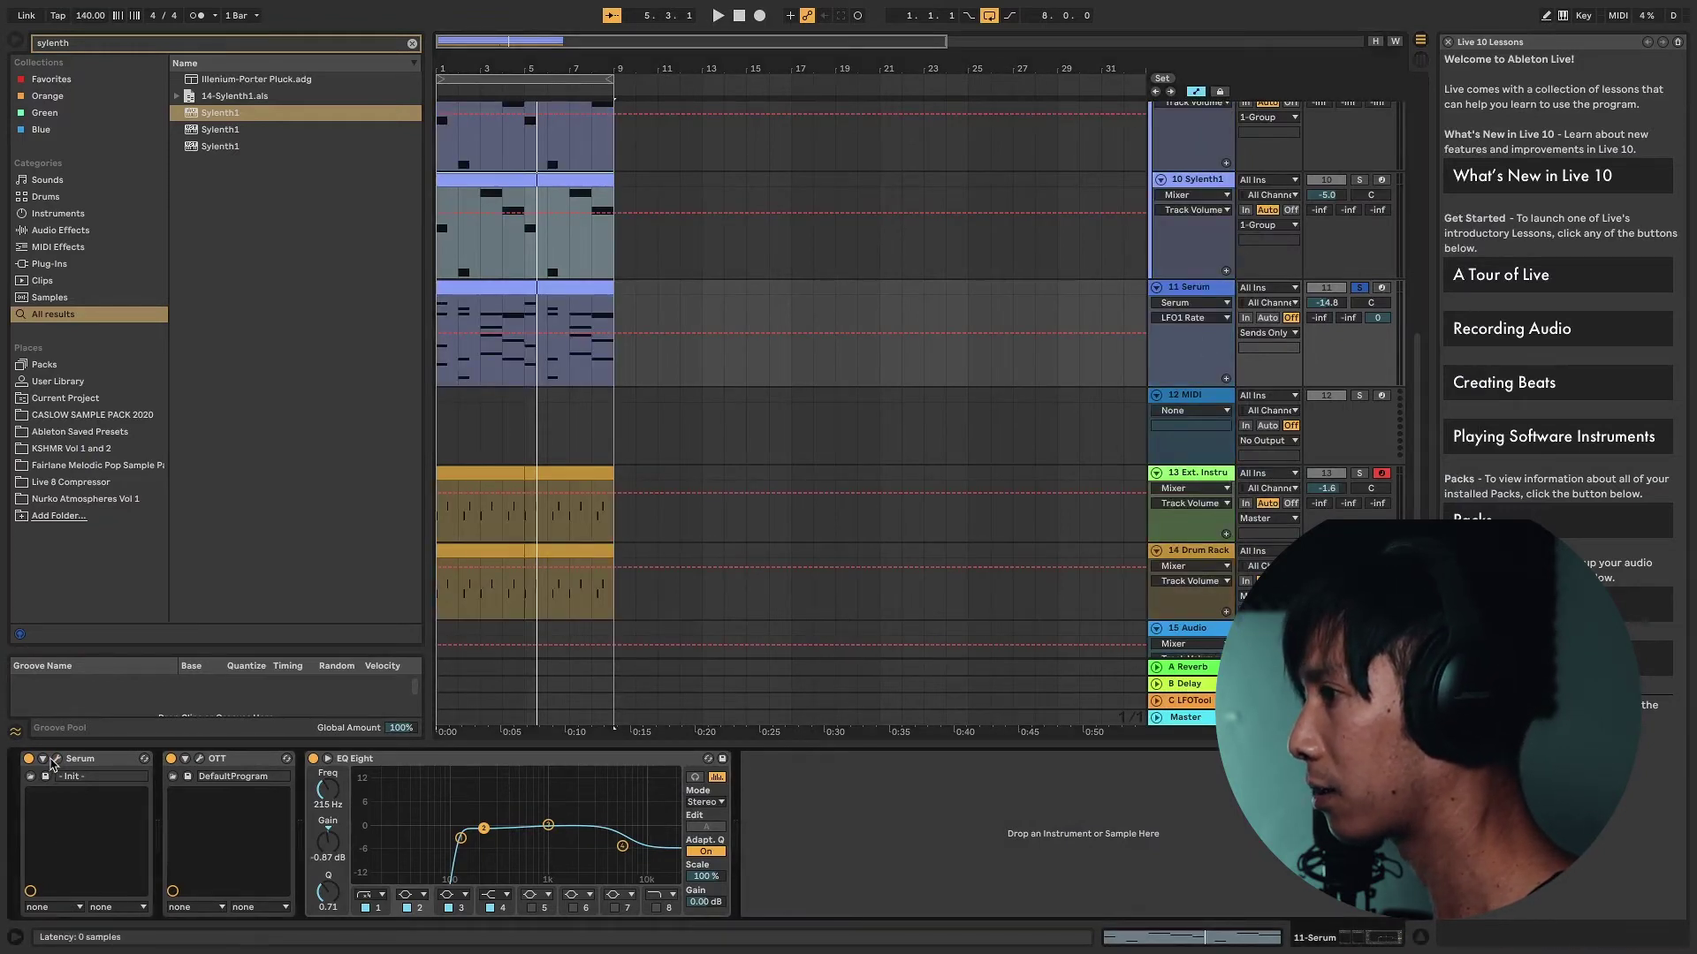
click(55, 760)
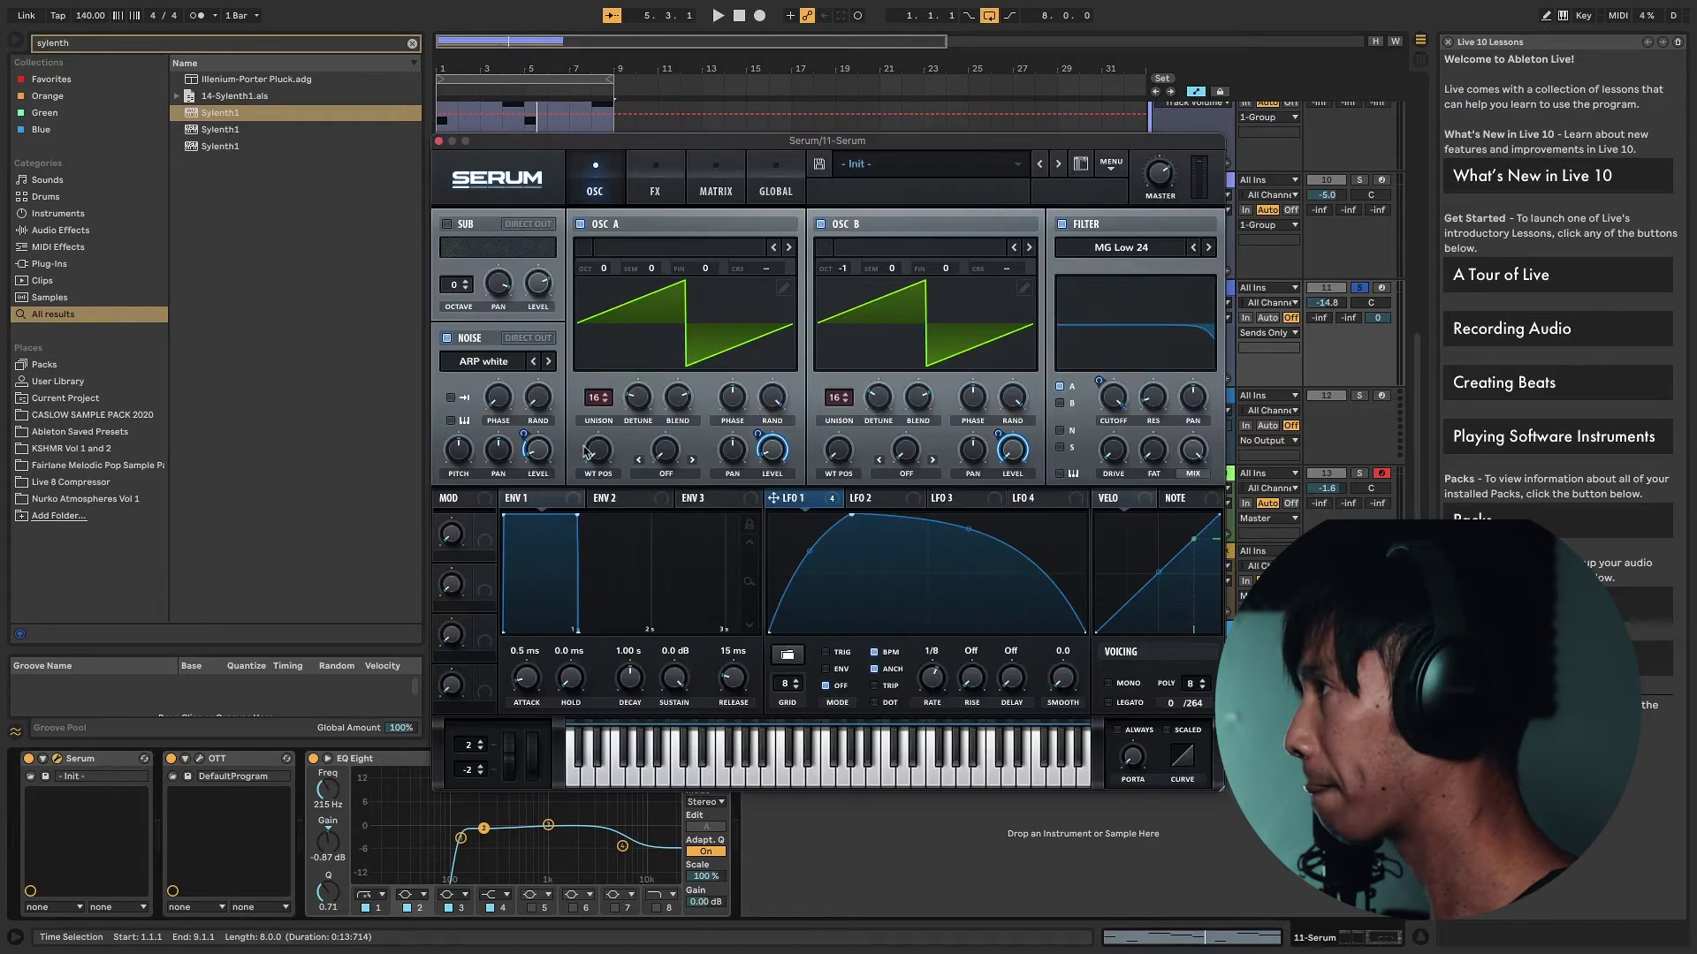
click(440, 141)
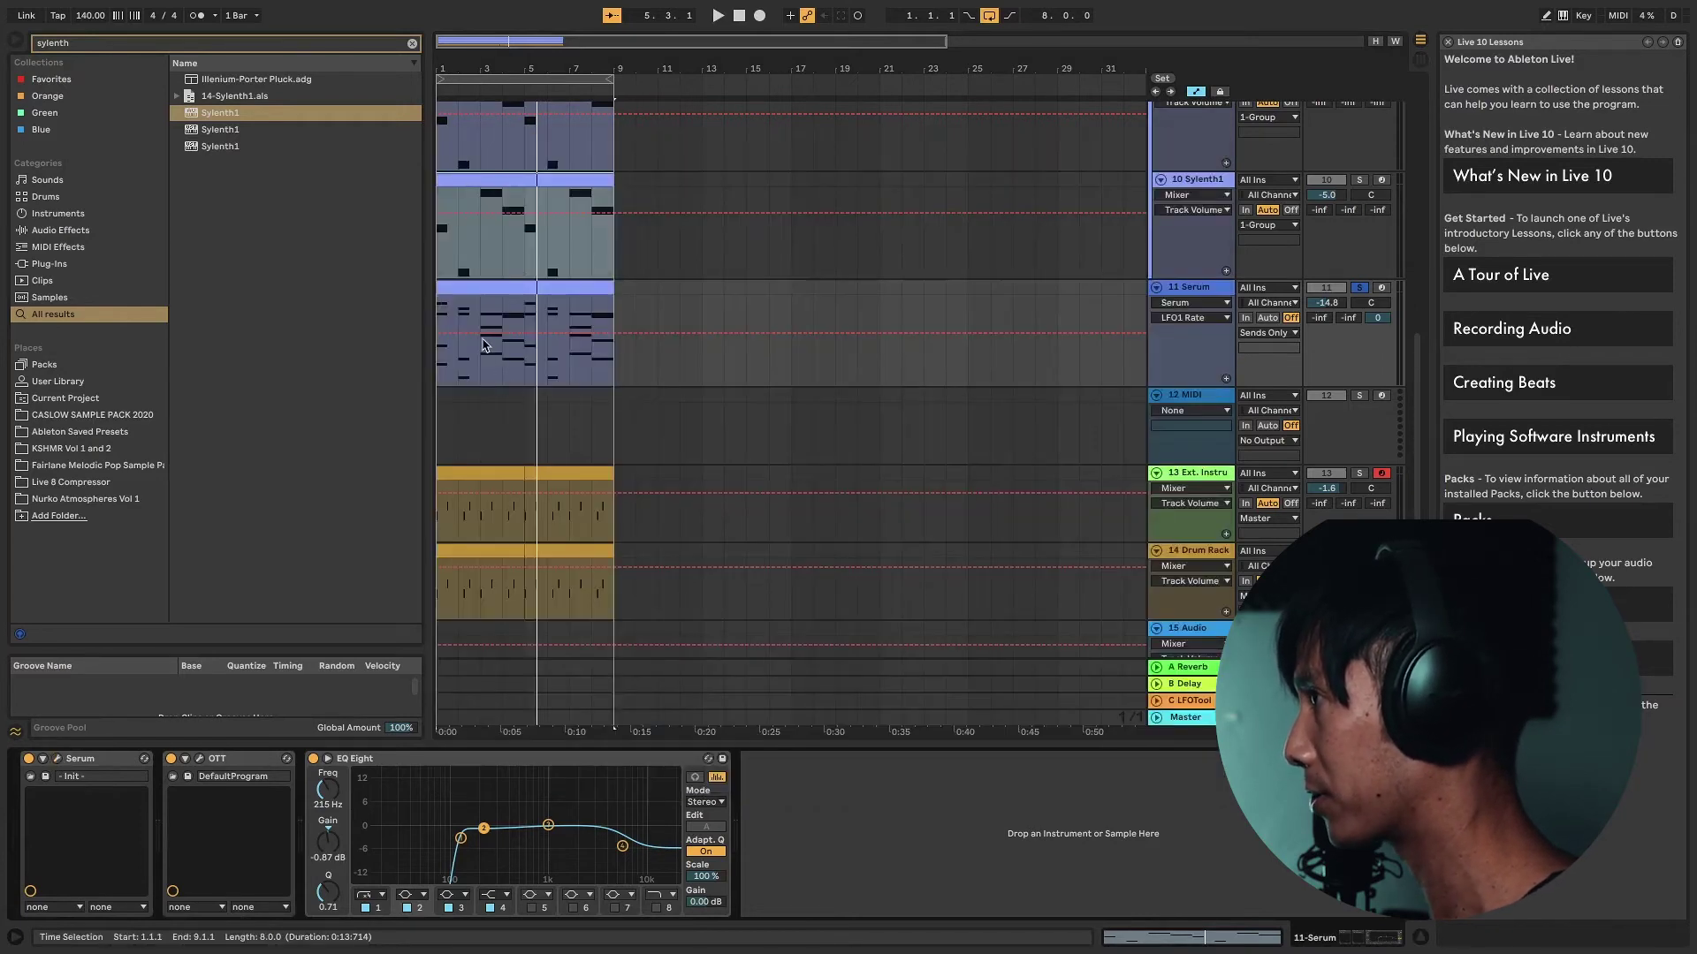
Step: Add a raised Serum LFO1 Rate breakpoint at 0.68 and play it back
click(456, 334)
key(plus)
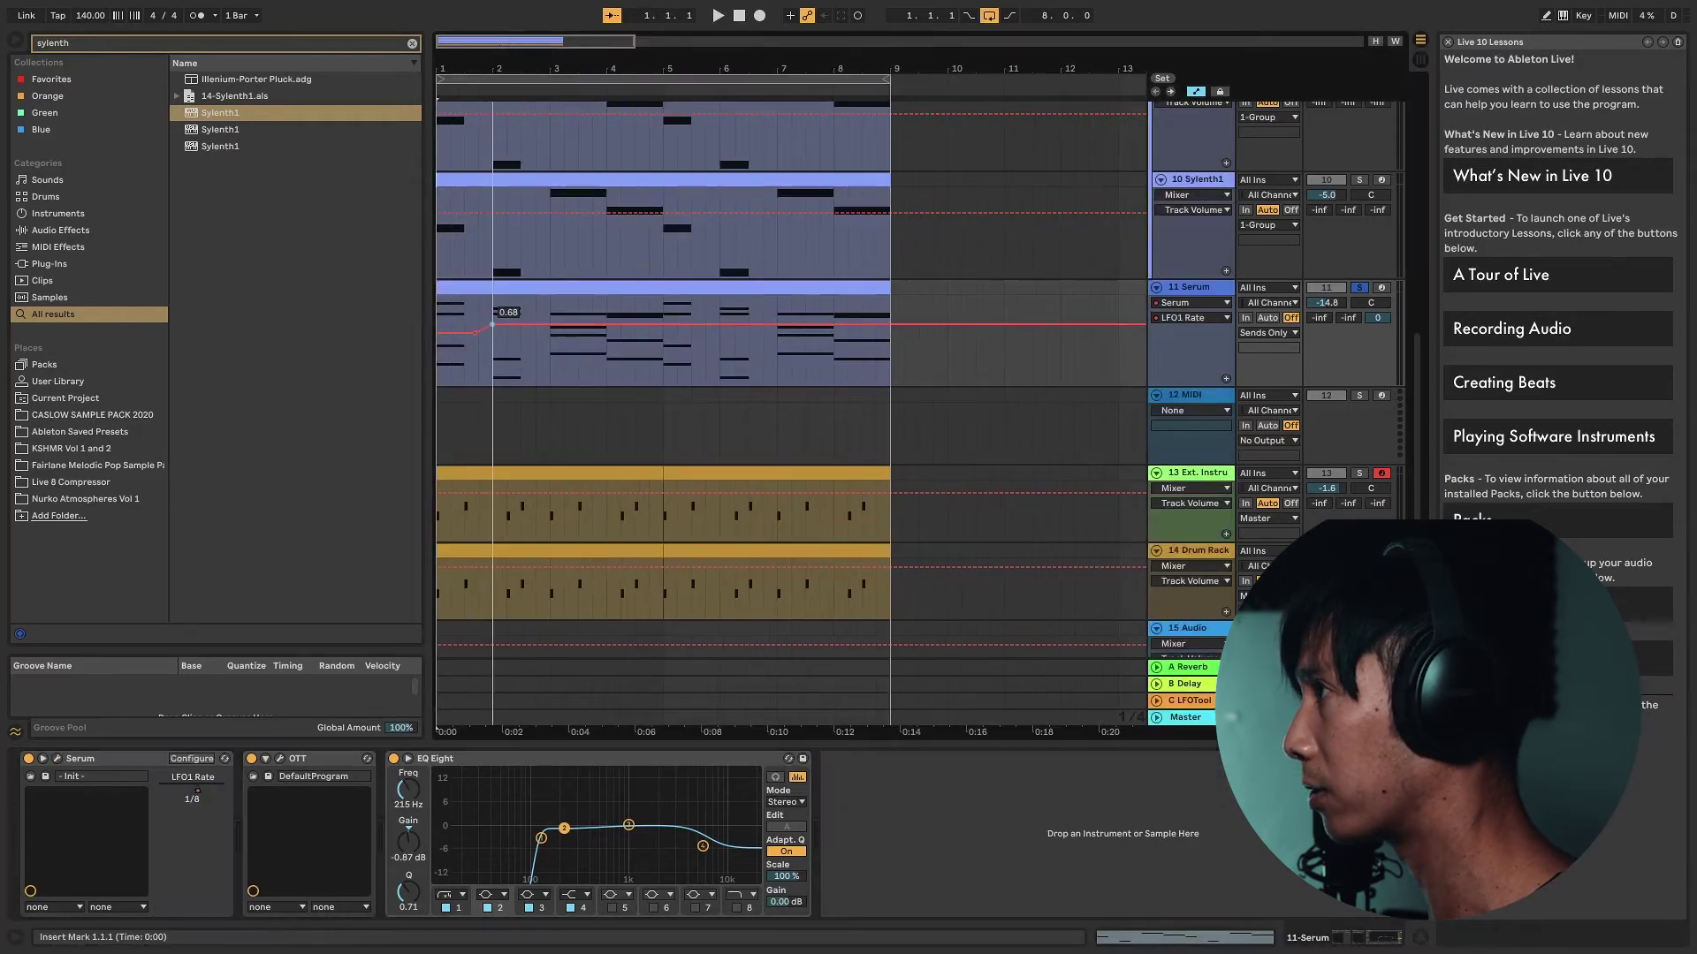
key(space)
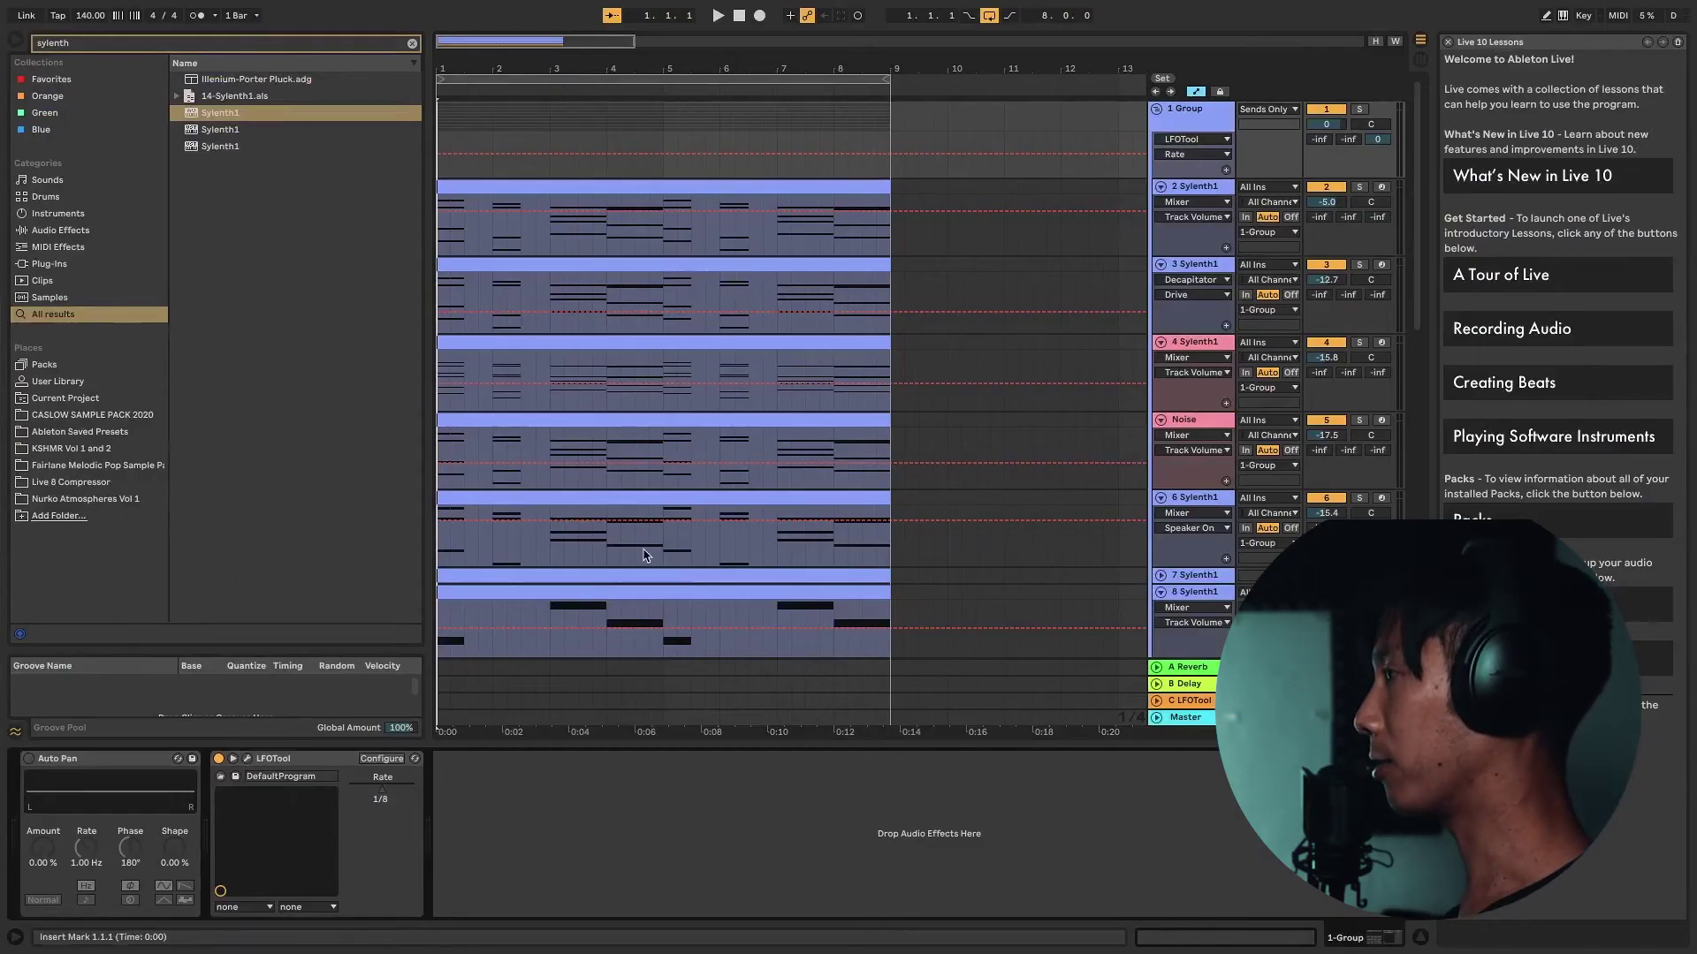
click(1211, 189)
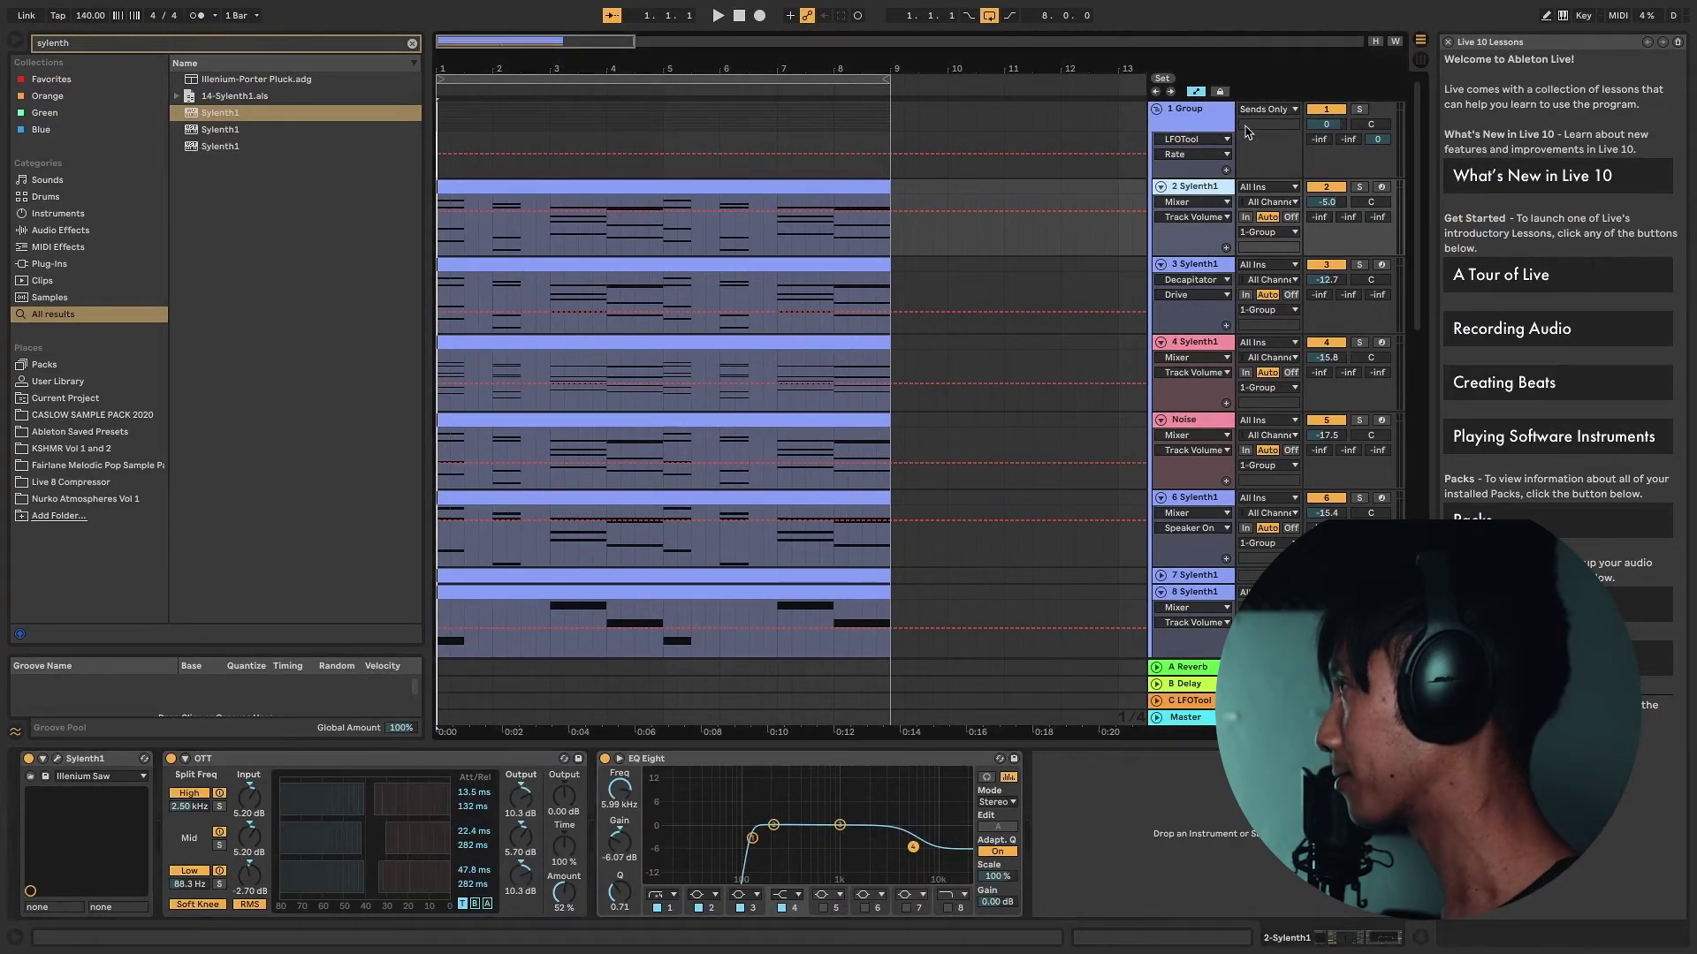
Step: Open the 1 Group track's LFOTool window, showing its 1/8 arched curve, and play through it
click(1105, 146)
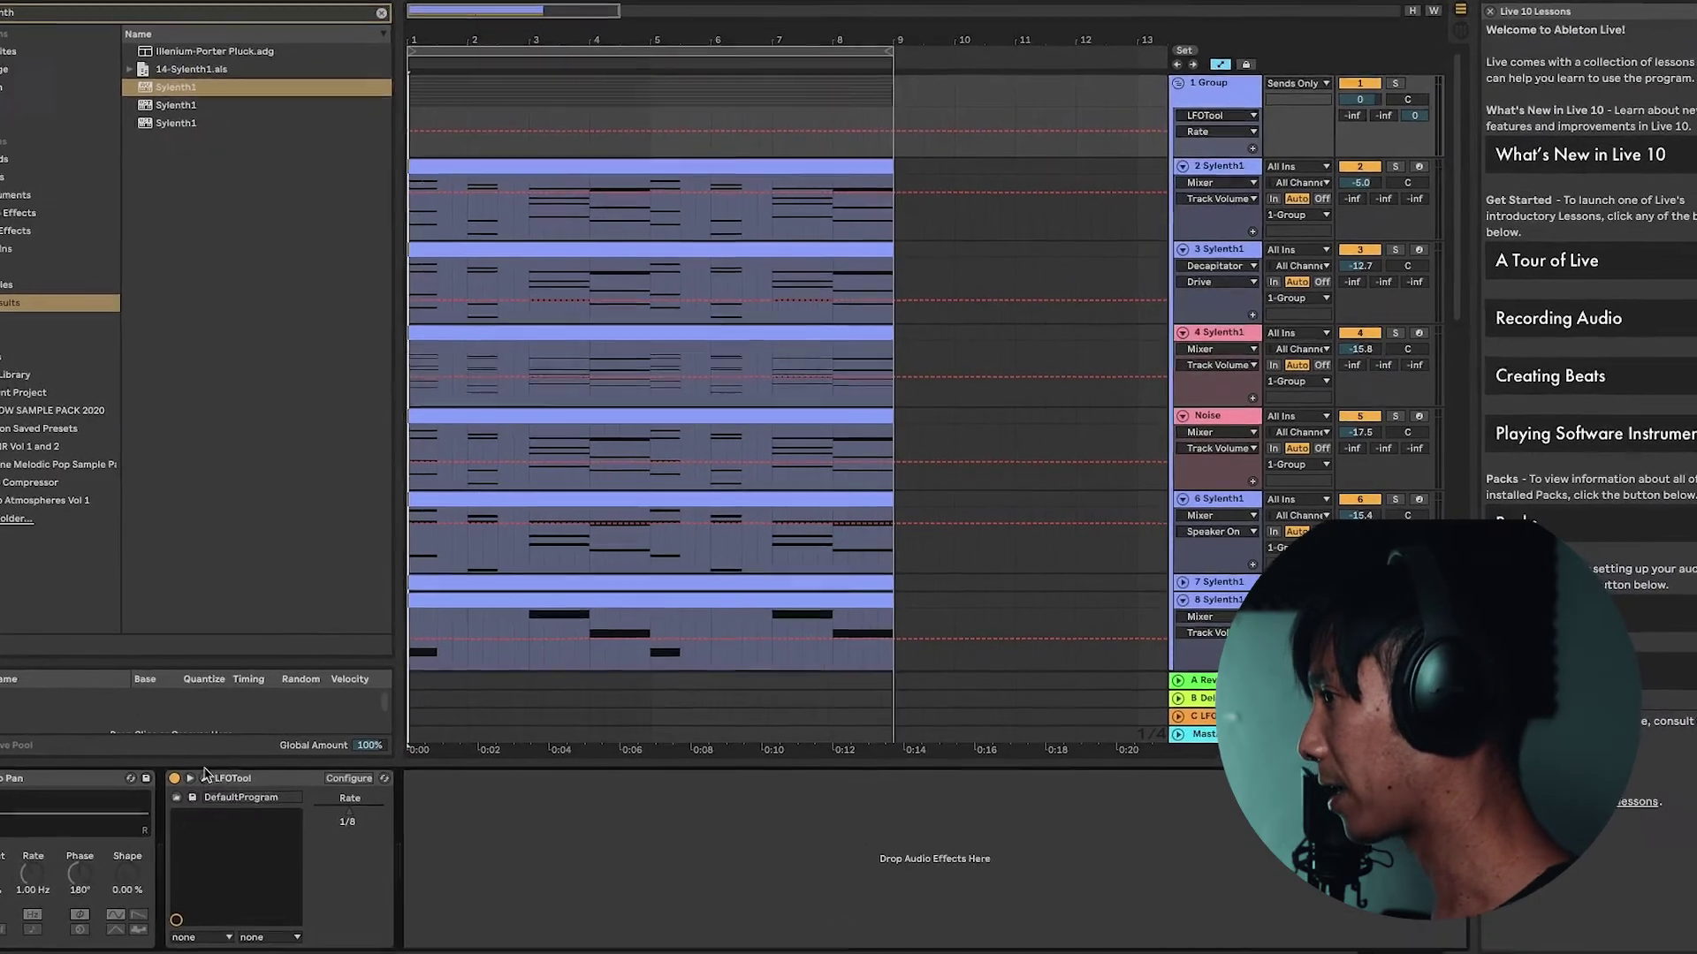
click(247, 760)
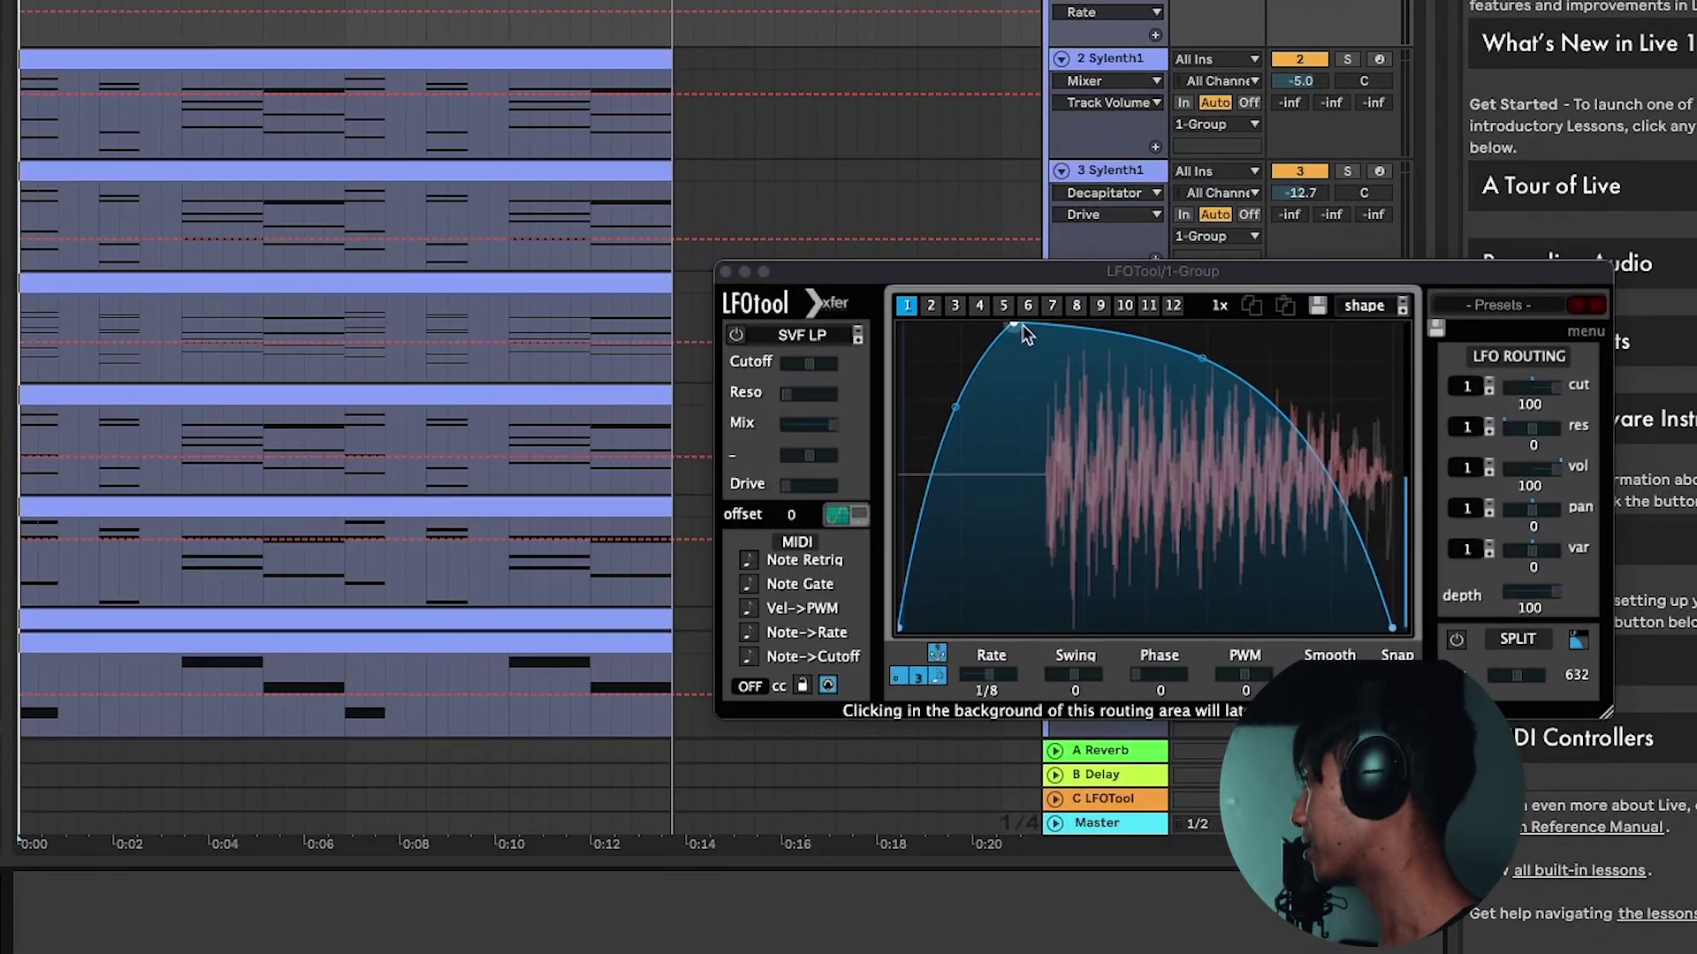
scroll(1102, 157, down, 10)
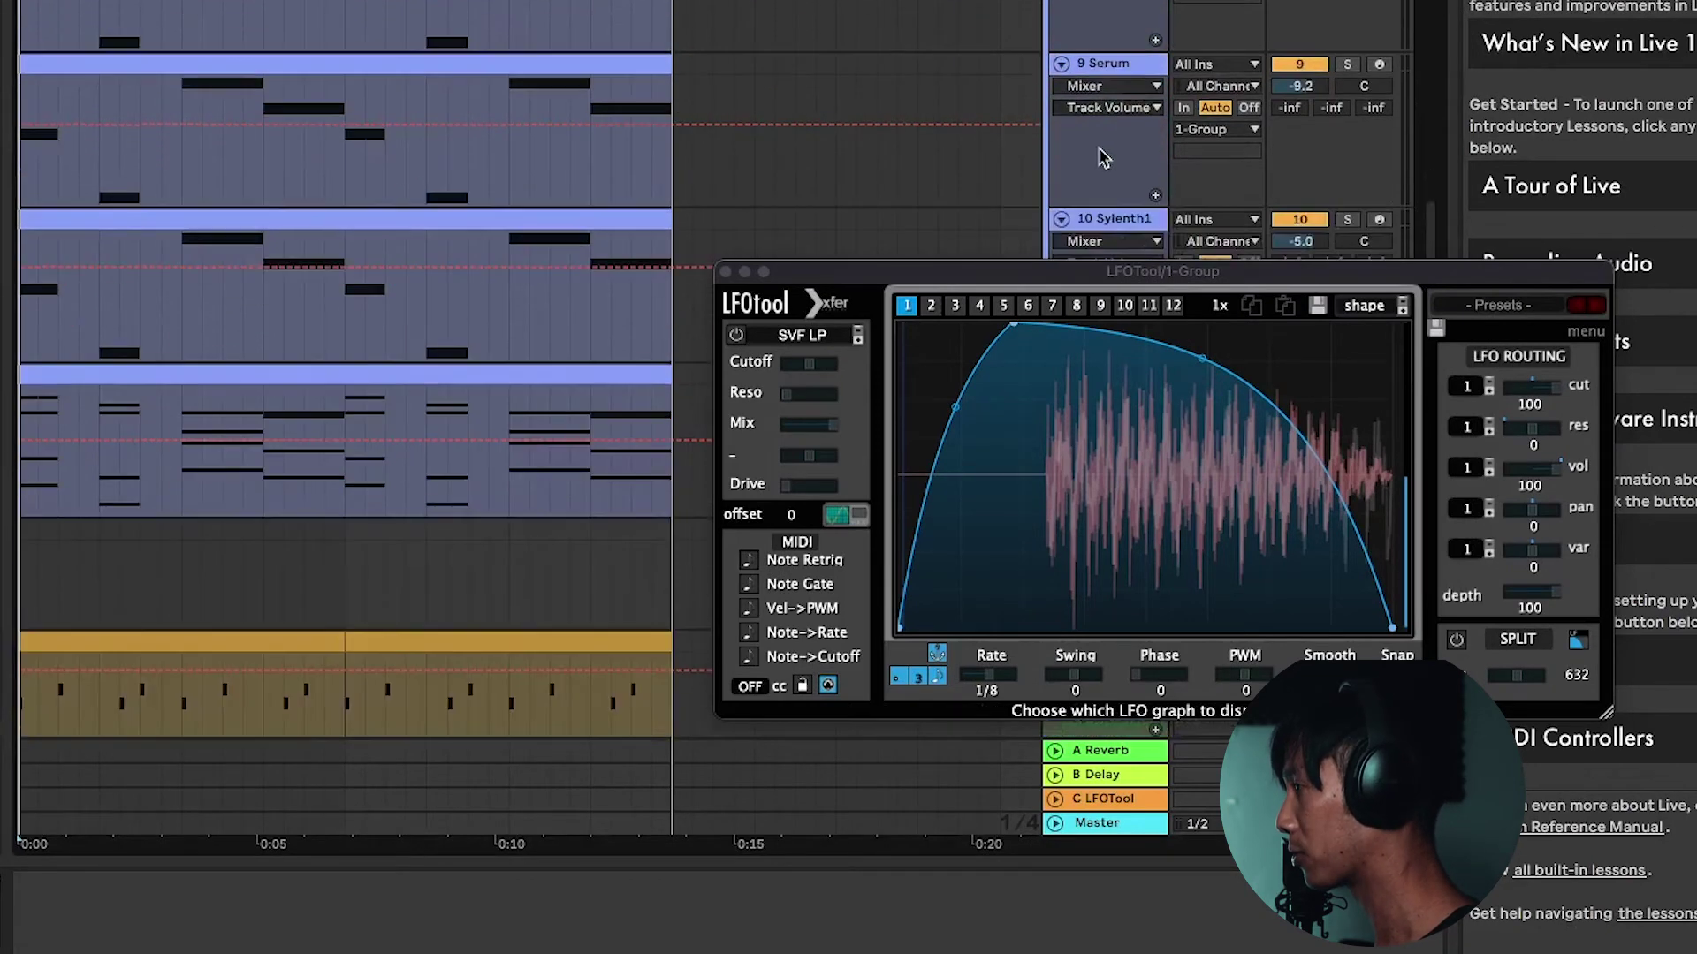
scroll(1102, 157, up, 8)
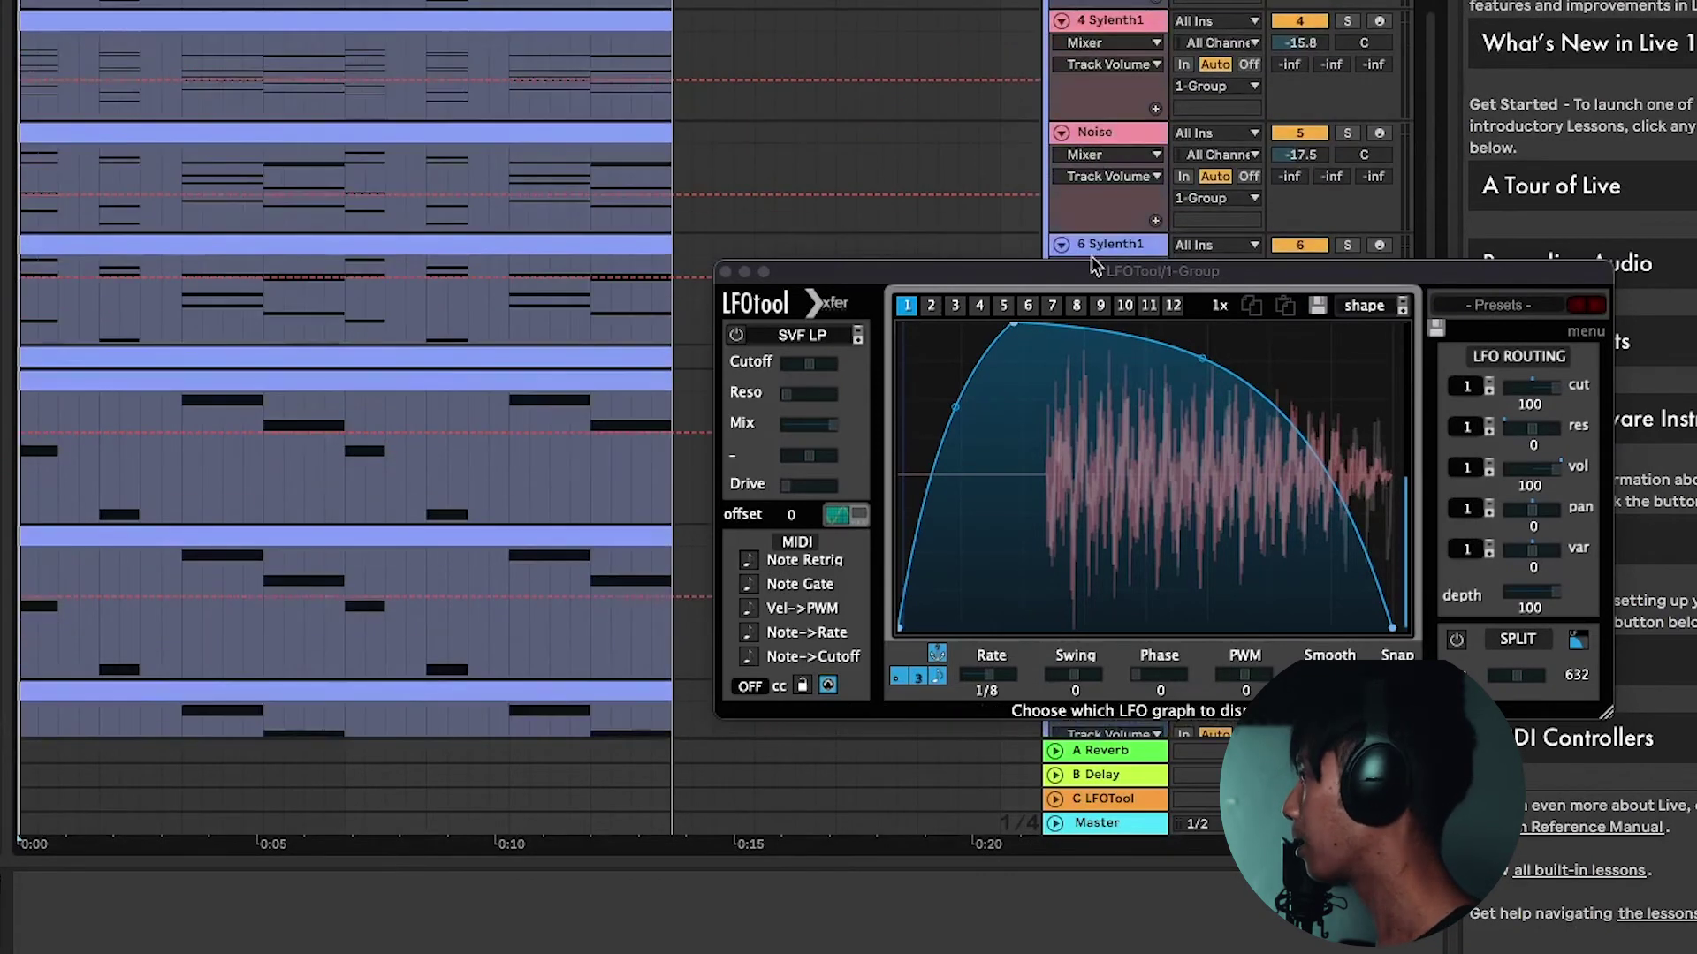
scroll(1102, 158, up, 3)
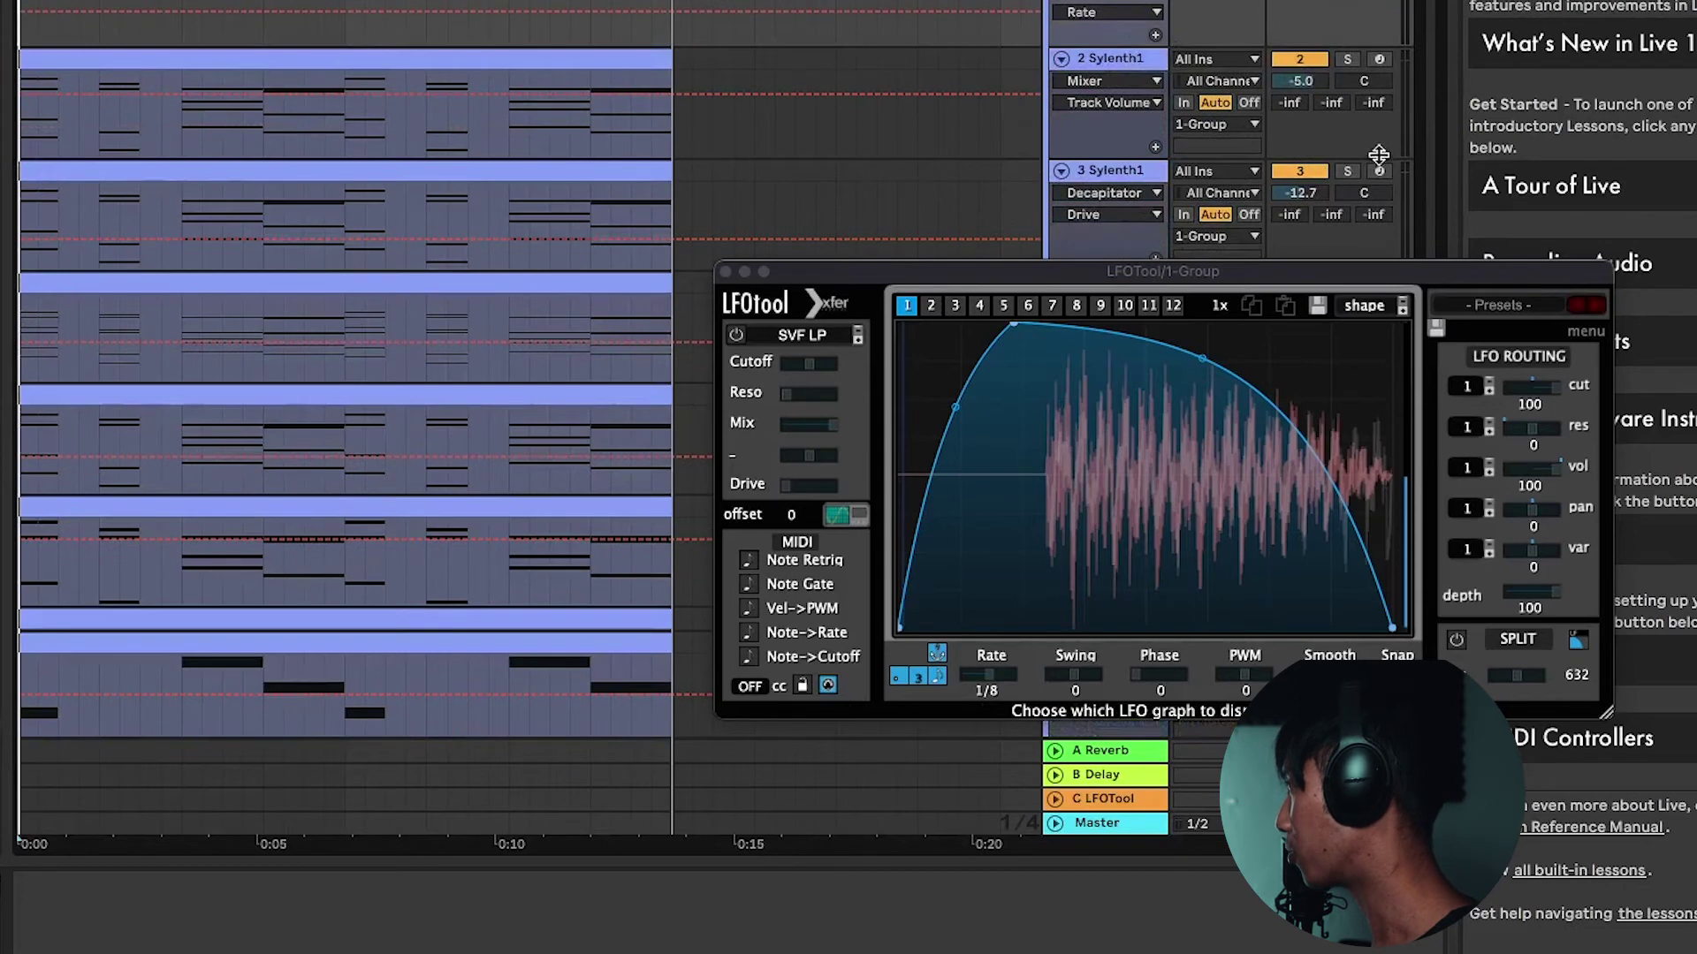
key(space)
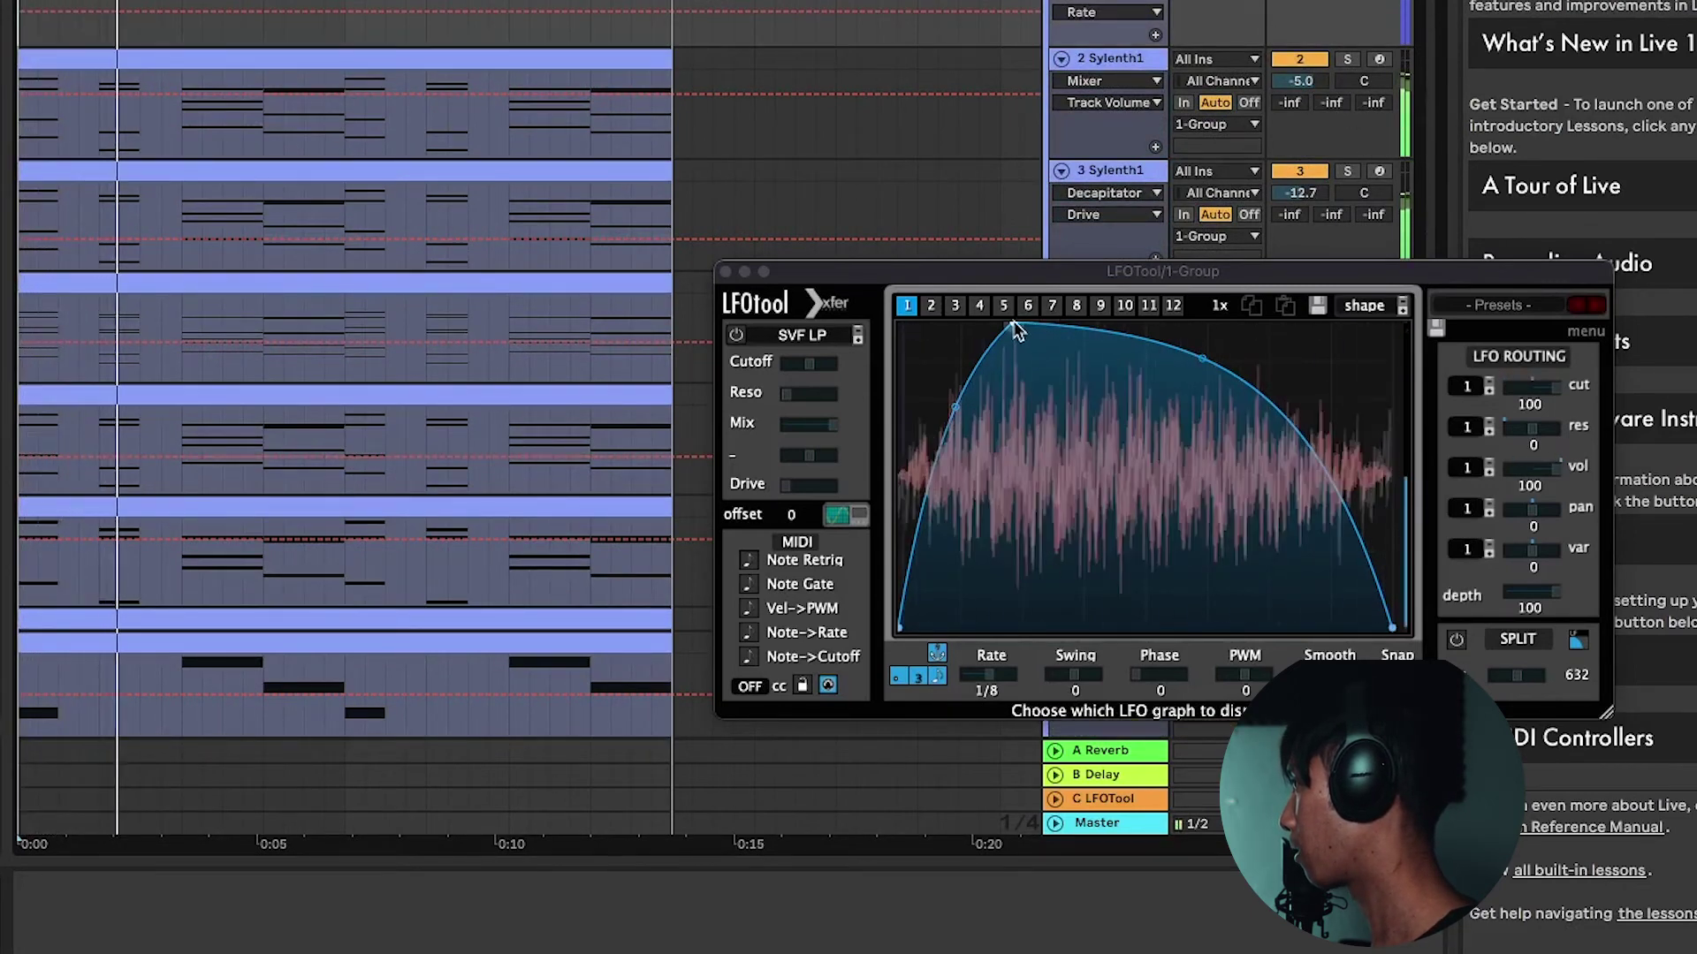
Step: Reshape LFOTool's curve into an early-peaking arch with a rounded shoulder and gradual falling slope
drag(1016, 329, 1115, 332)
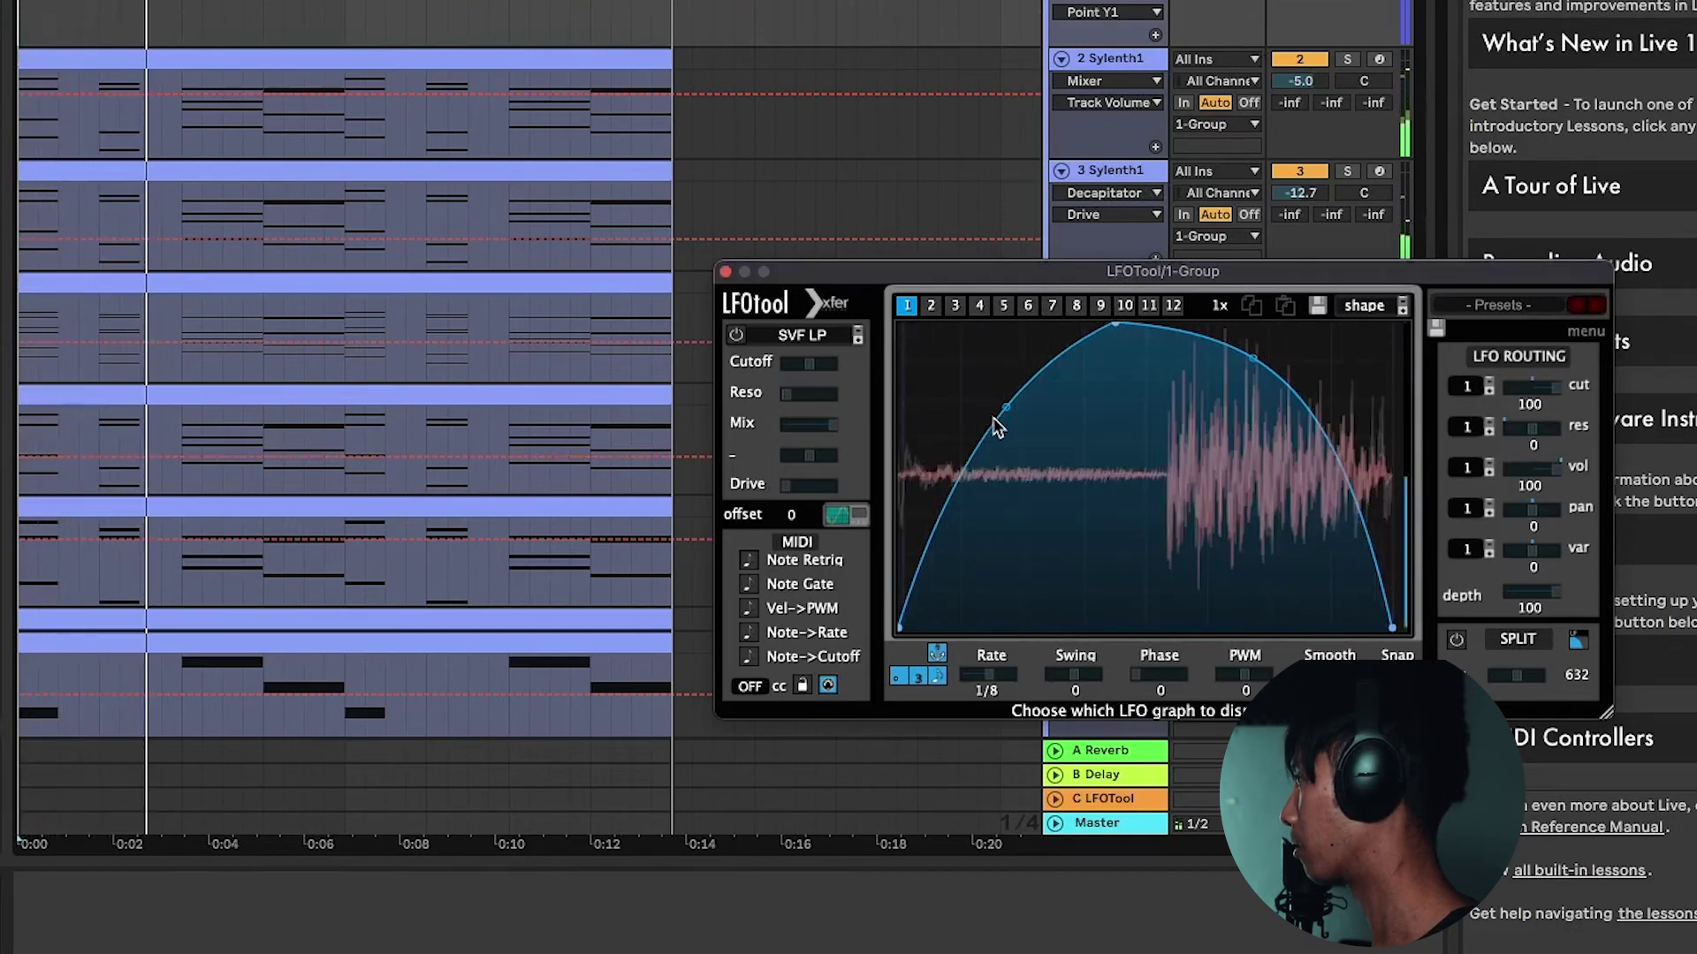
drag(1007, 408, 1006, 327)
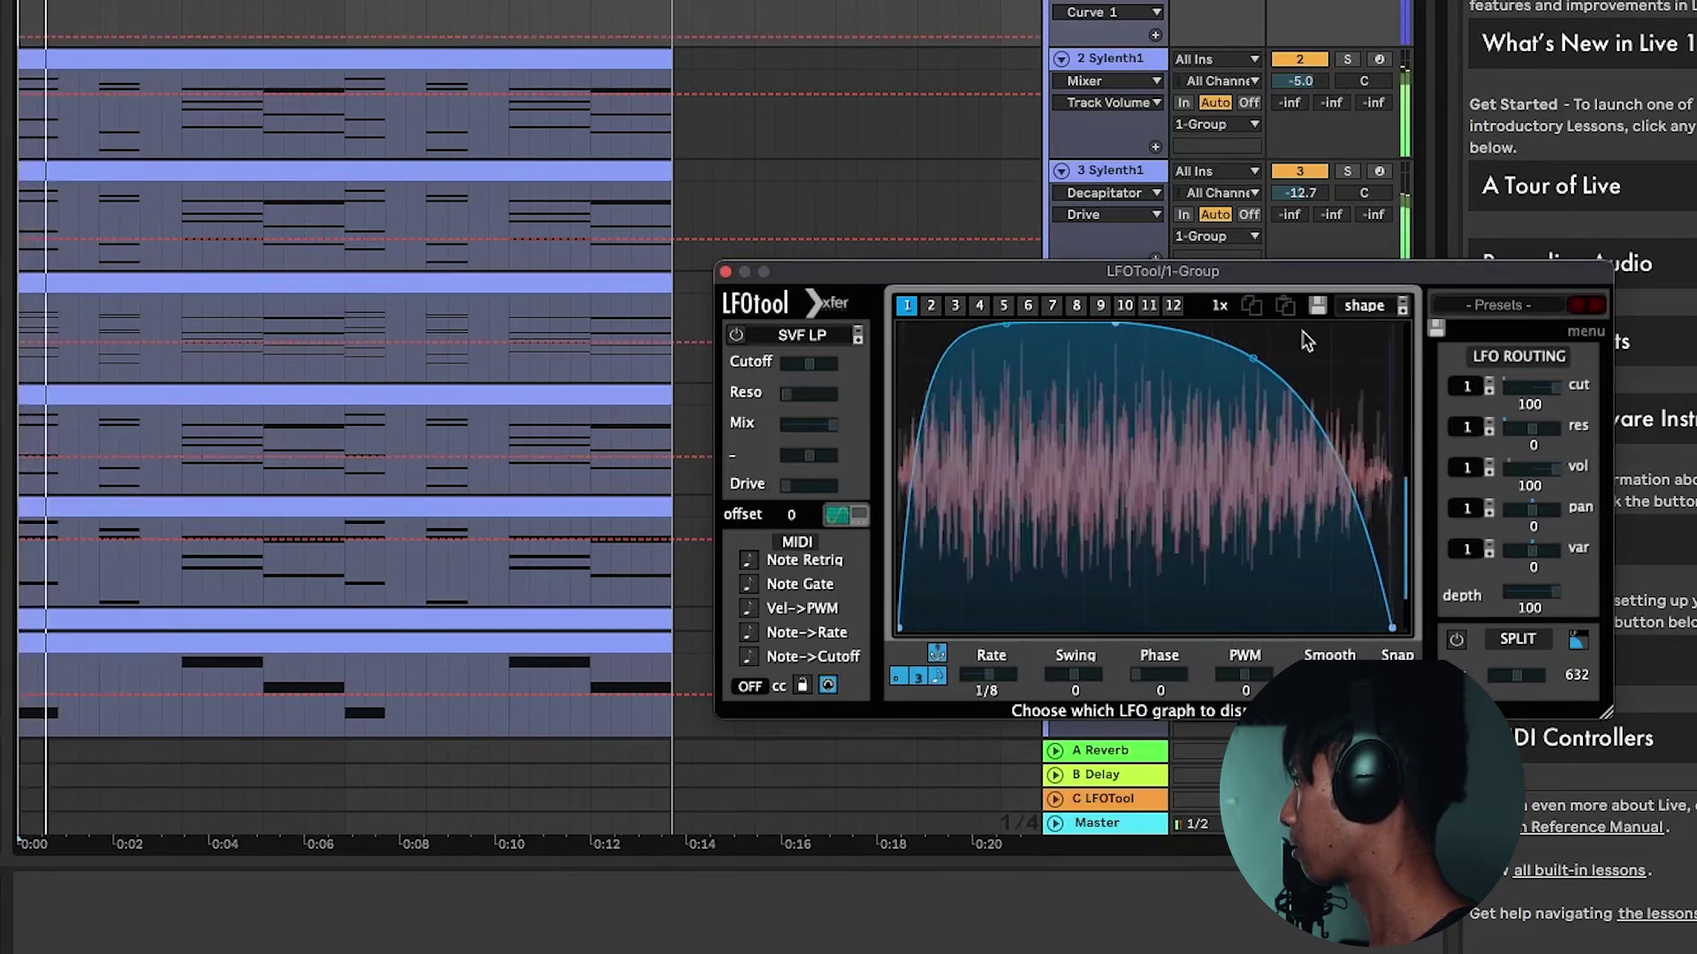
drag(1253, 358, 1258, 336)
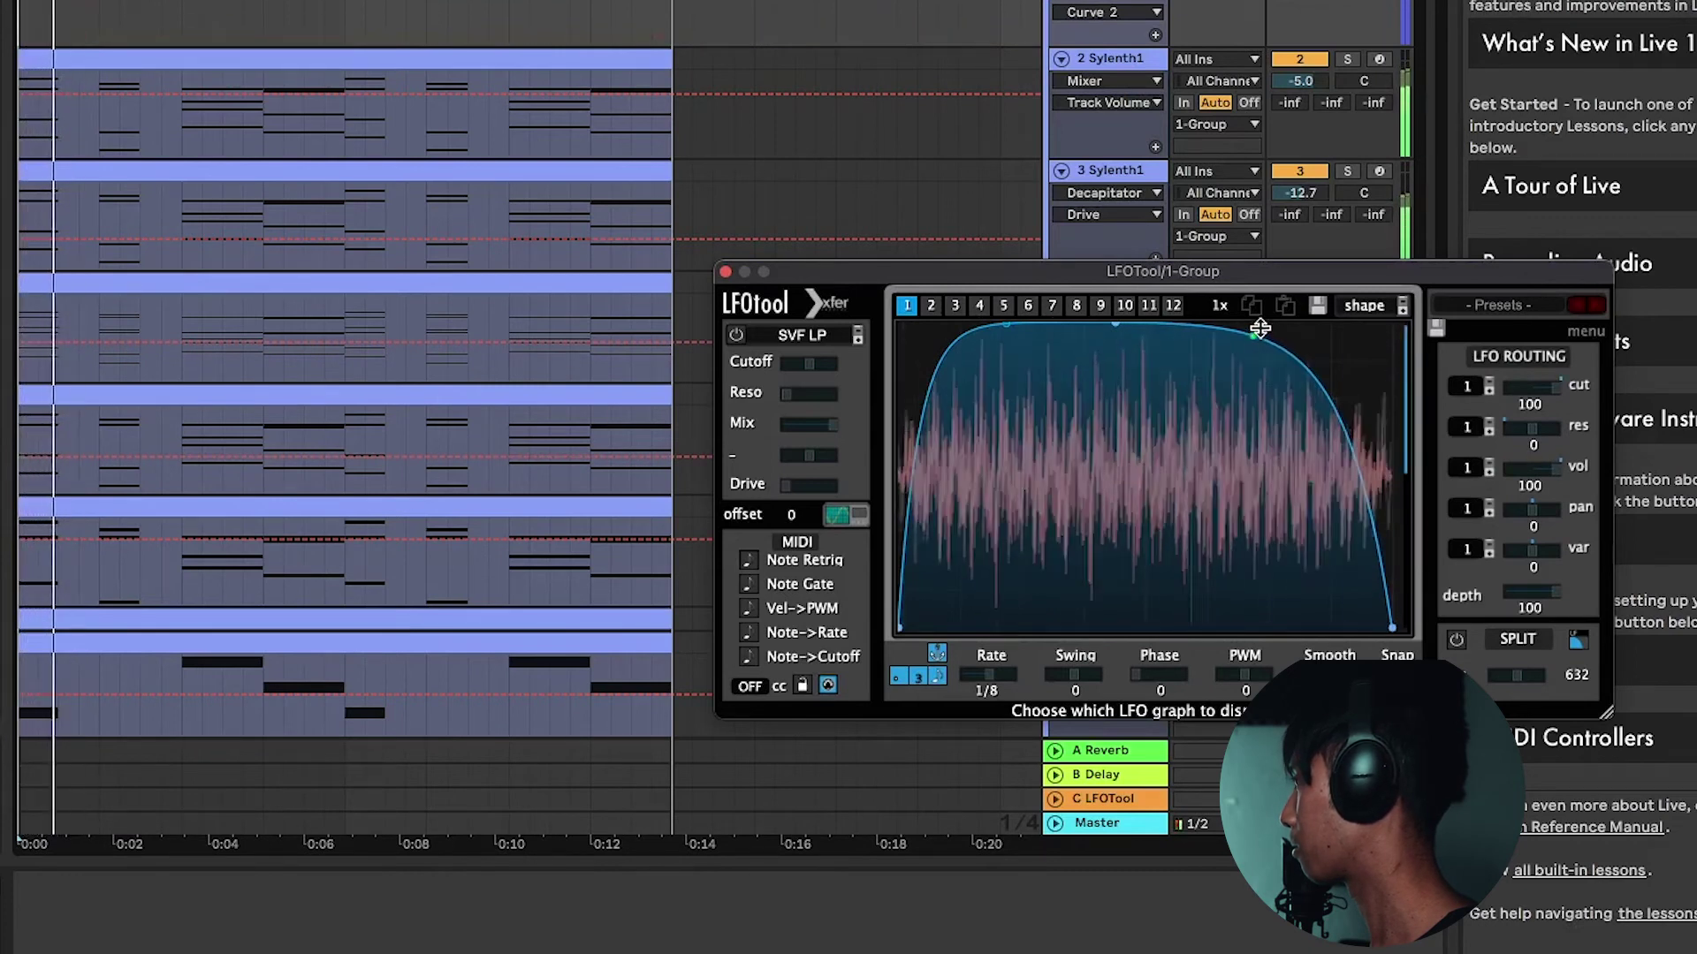
drag(1255, 339, 1253, 388)
drag(1004, 329, 1006, 359)
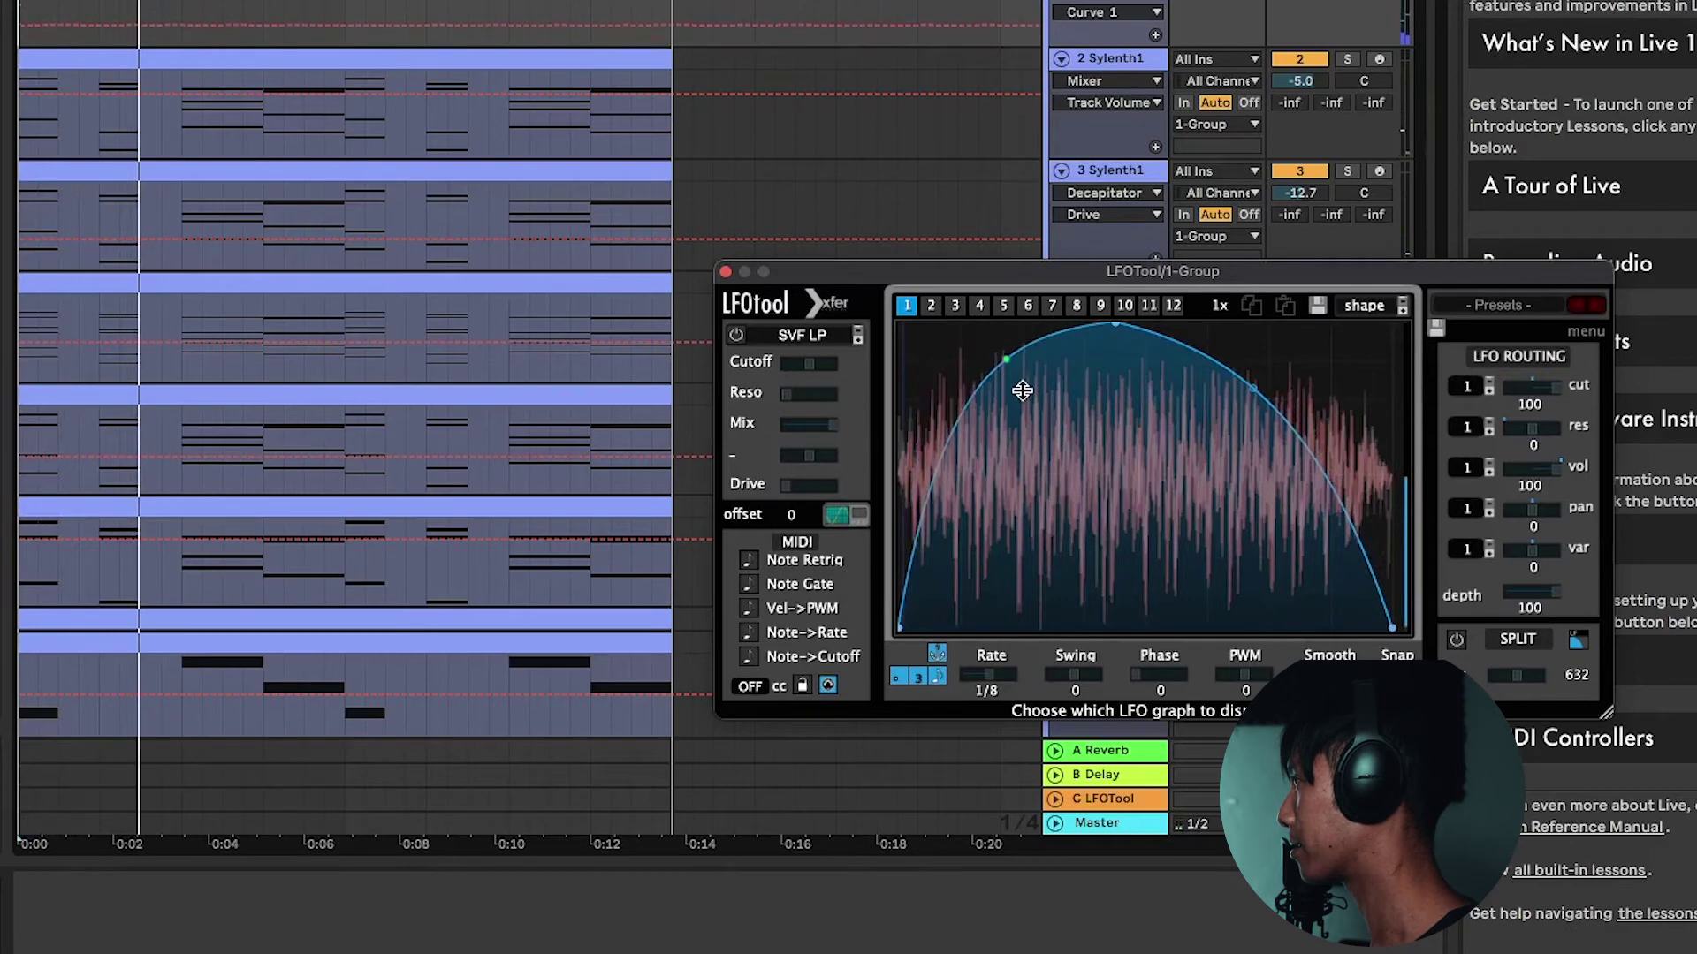
drag(1115, 334, 1013, 320)
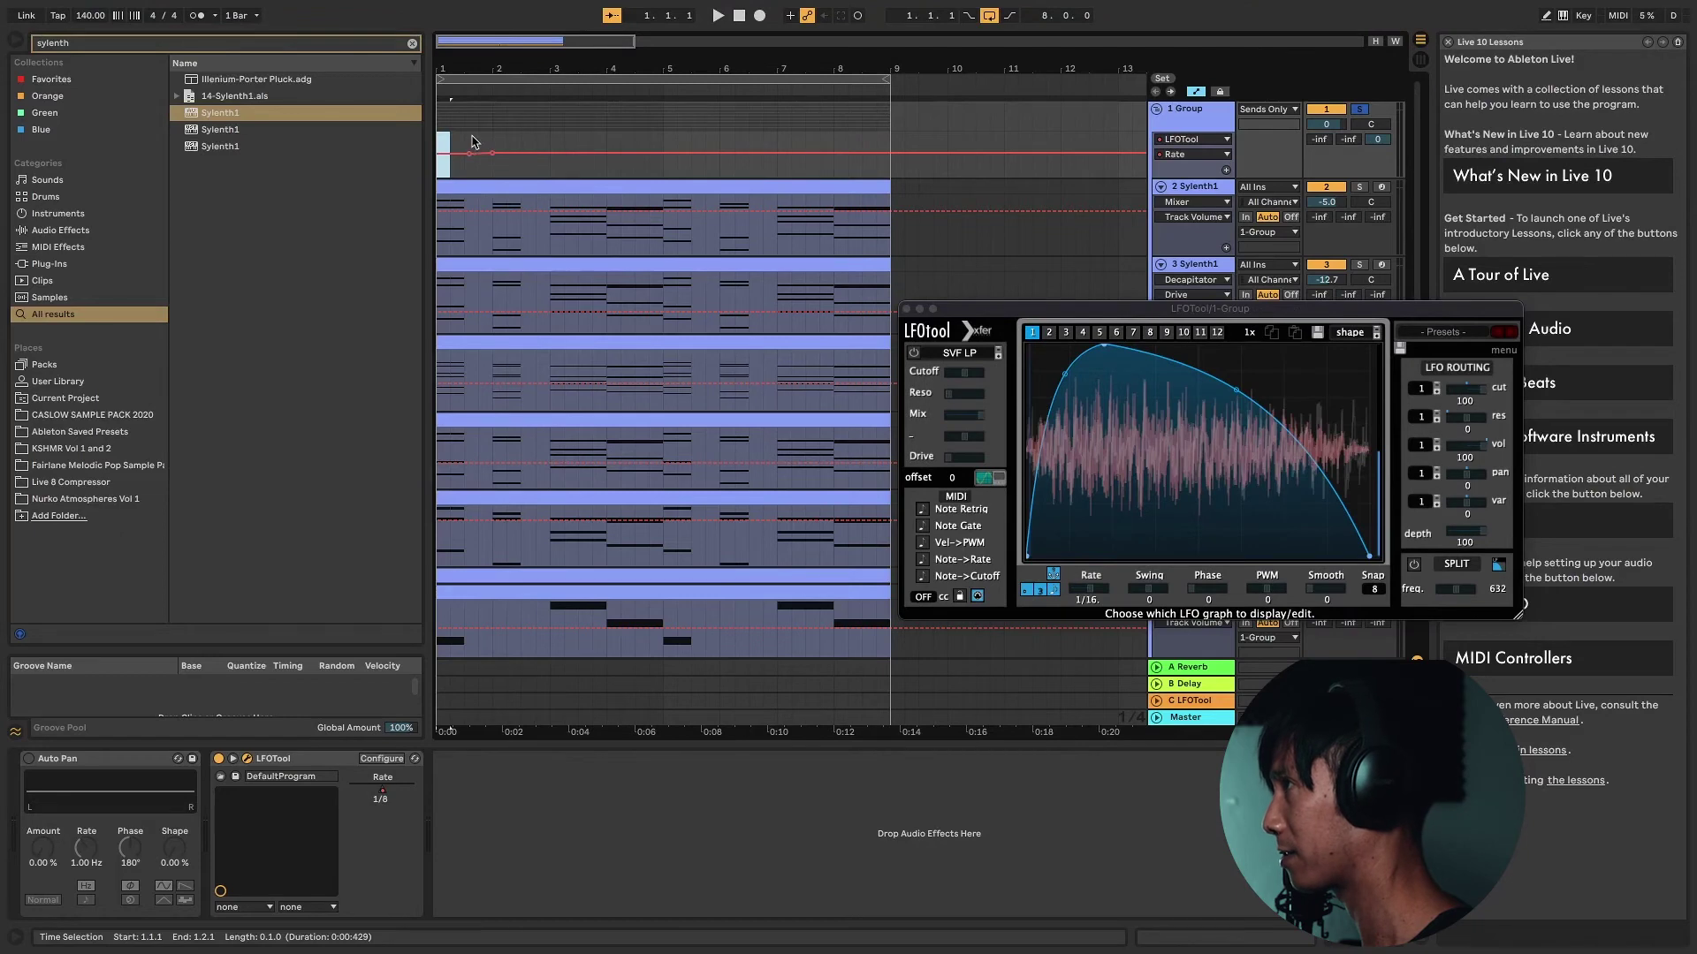
Step: Raise the group's LFOTool Rate breakpoint to 0.63, switching the rate to 1/32 t, and play
click(447, 181)
key(space)
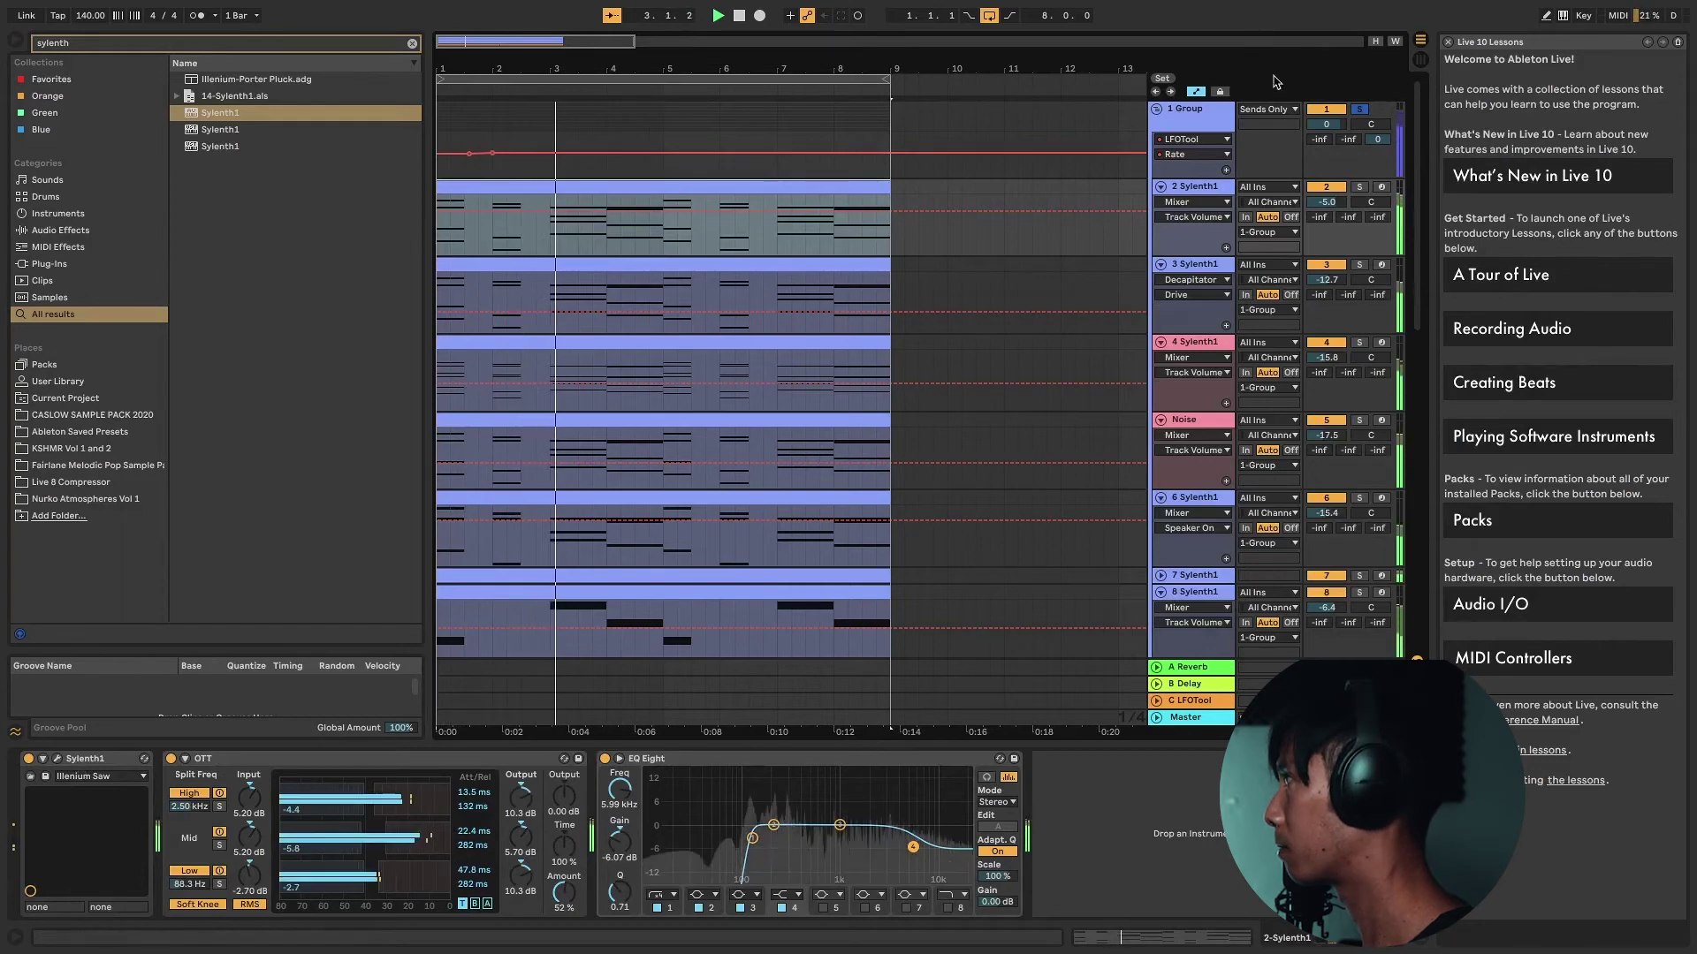
click(1189, 107)
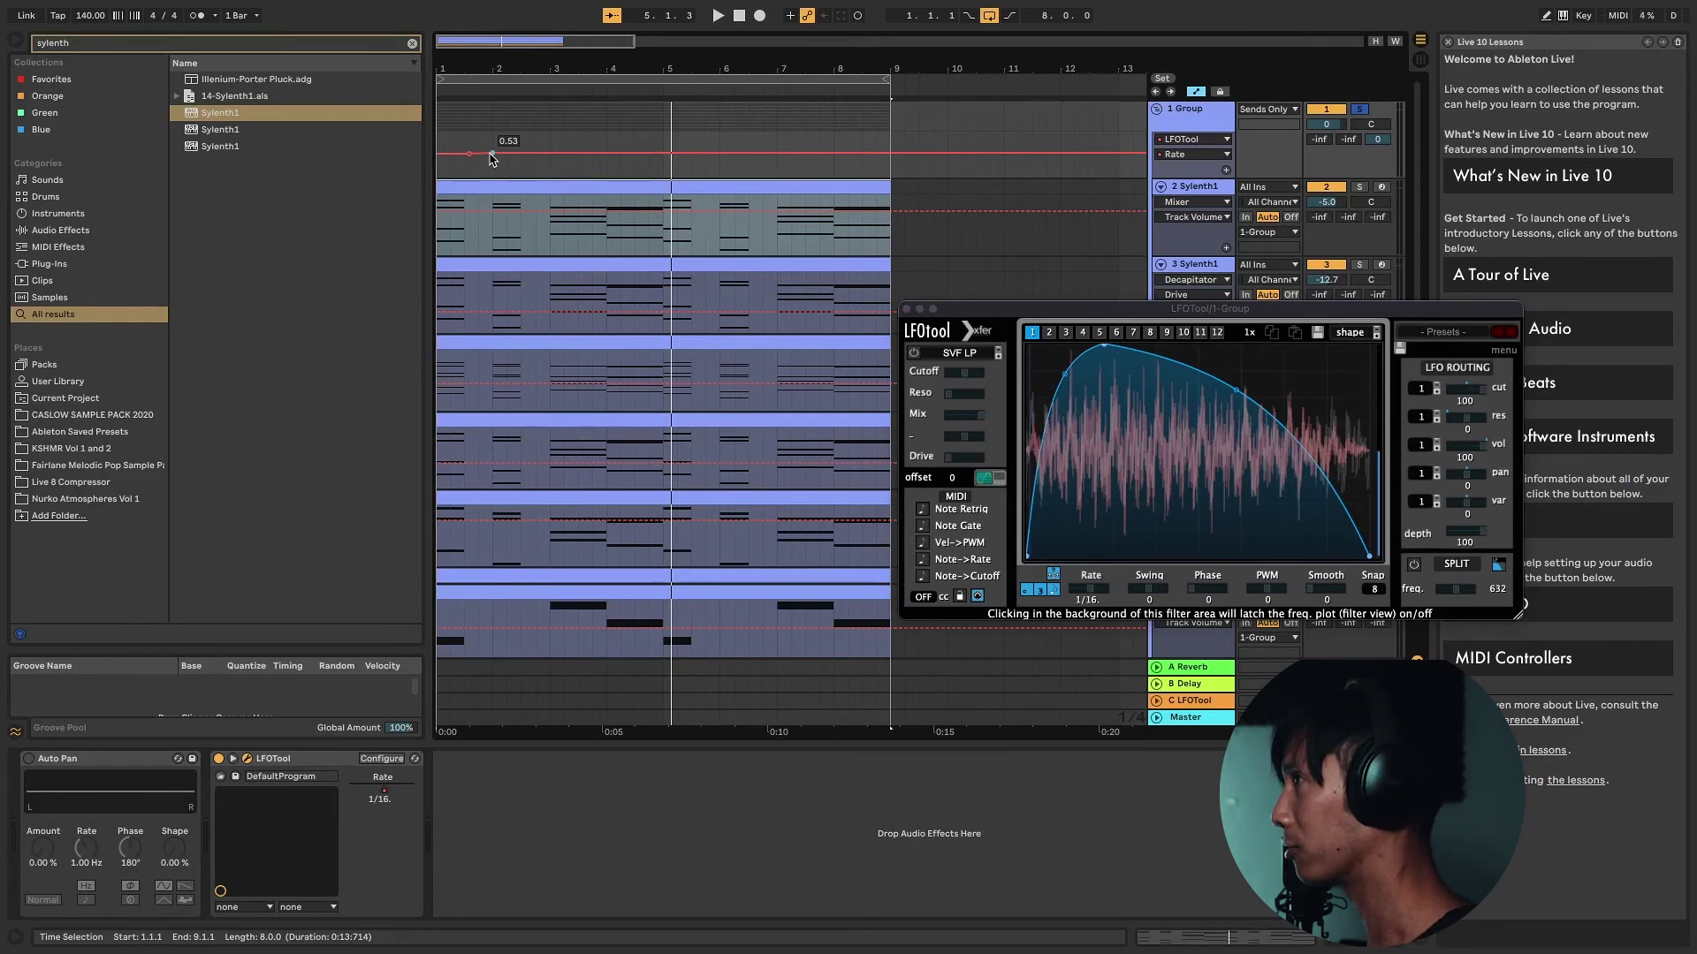
drag(491, 155, 492, 148)
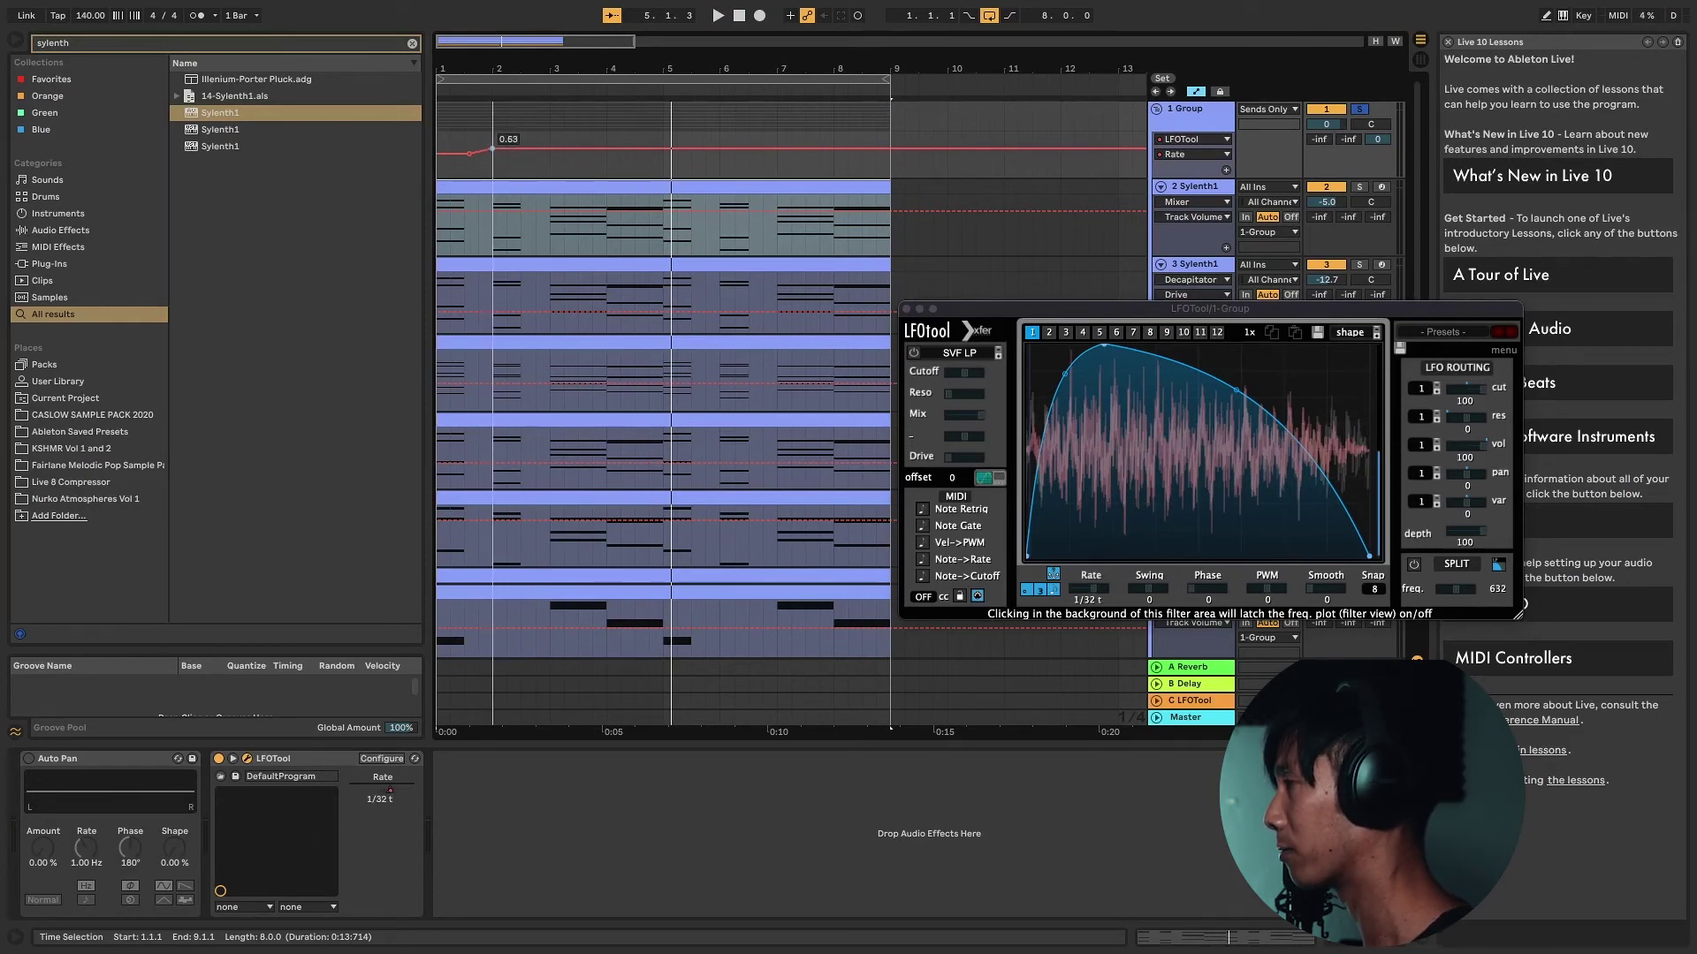
key(space)
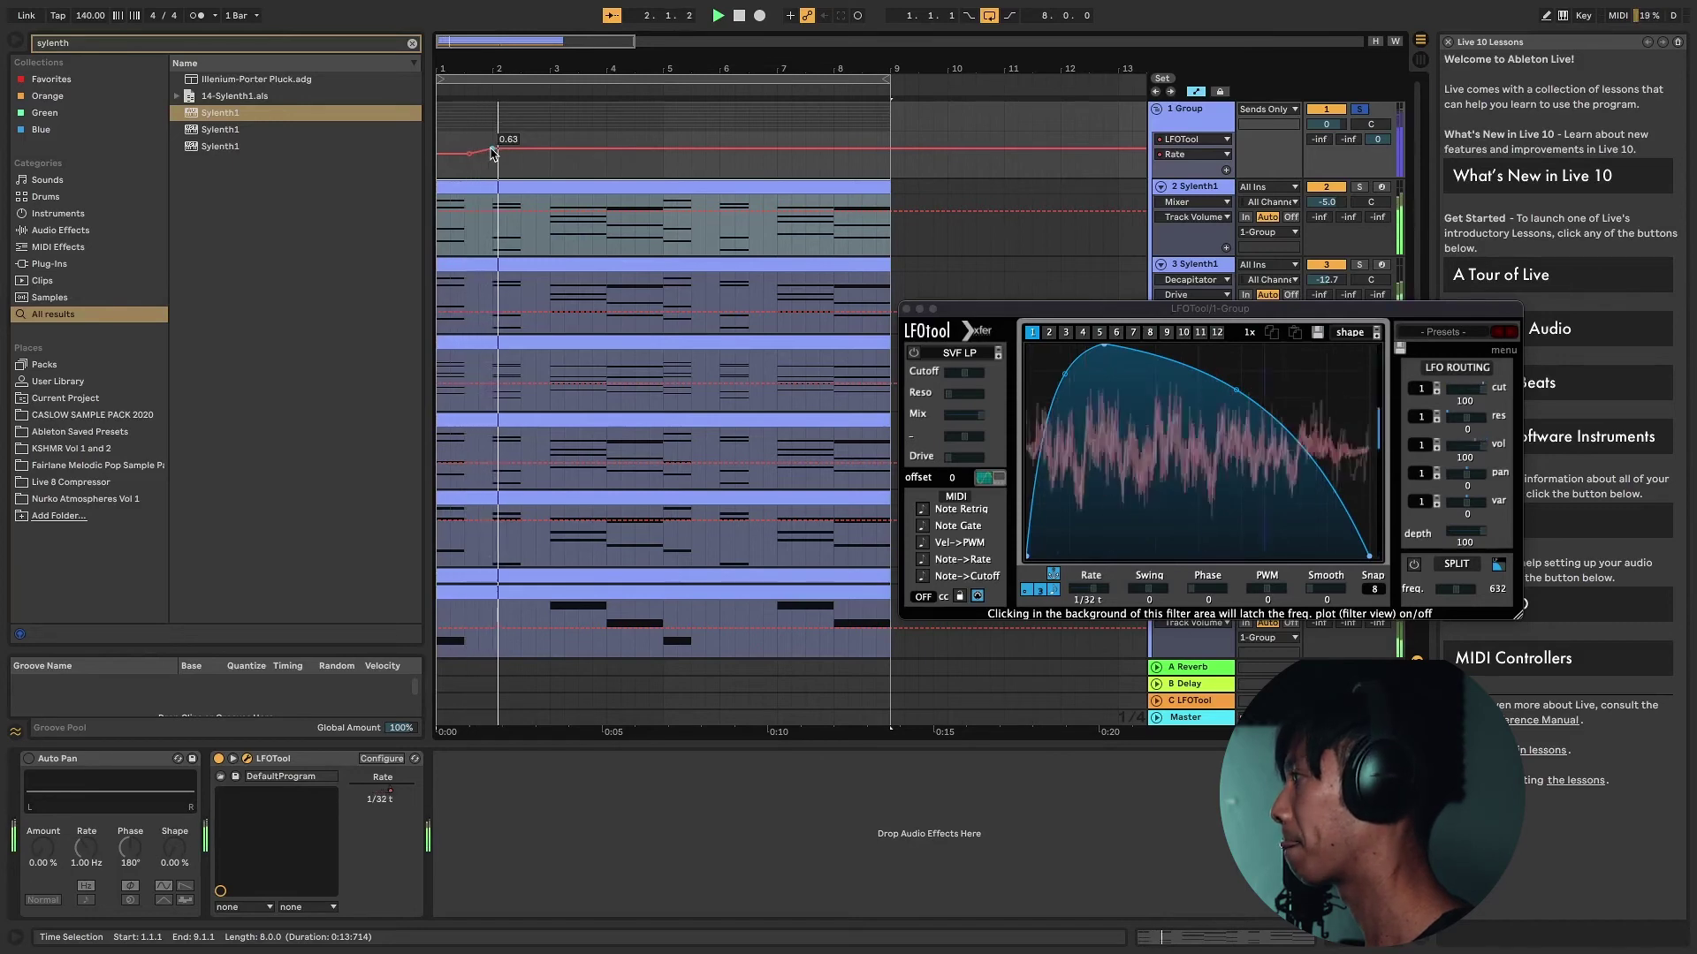